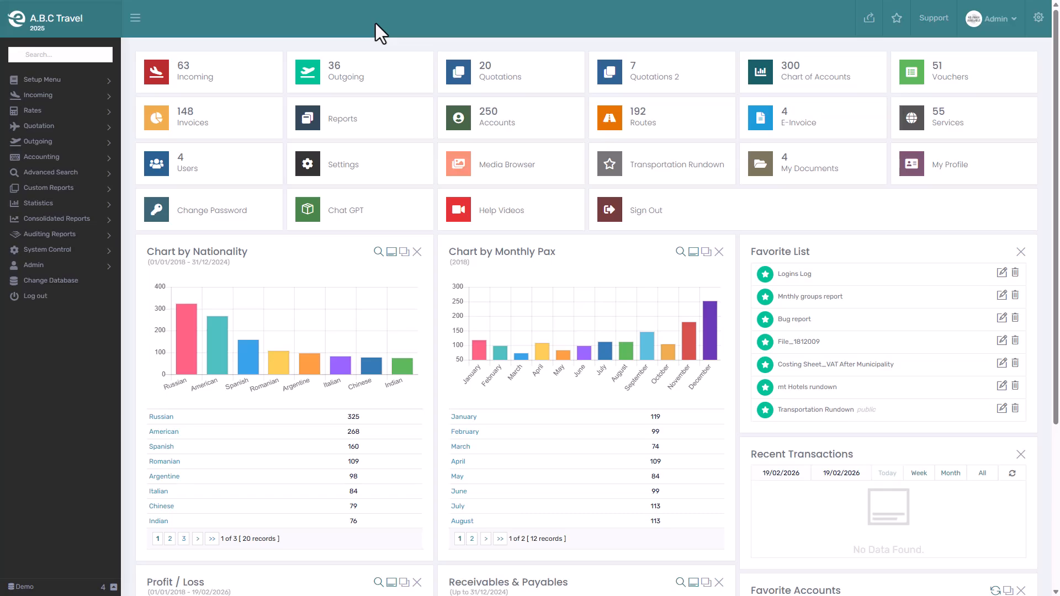
- Open the system settings and go to the JoFotara integration under Integrations
left_click(40, 264)
left_click(32, 272)
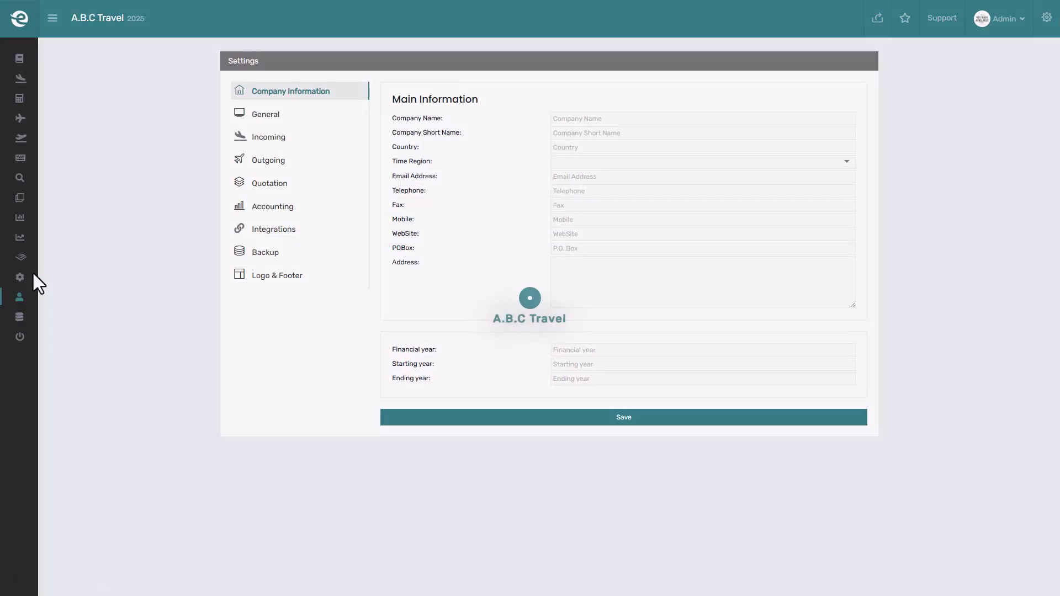
left_click(287, 229)
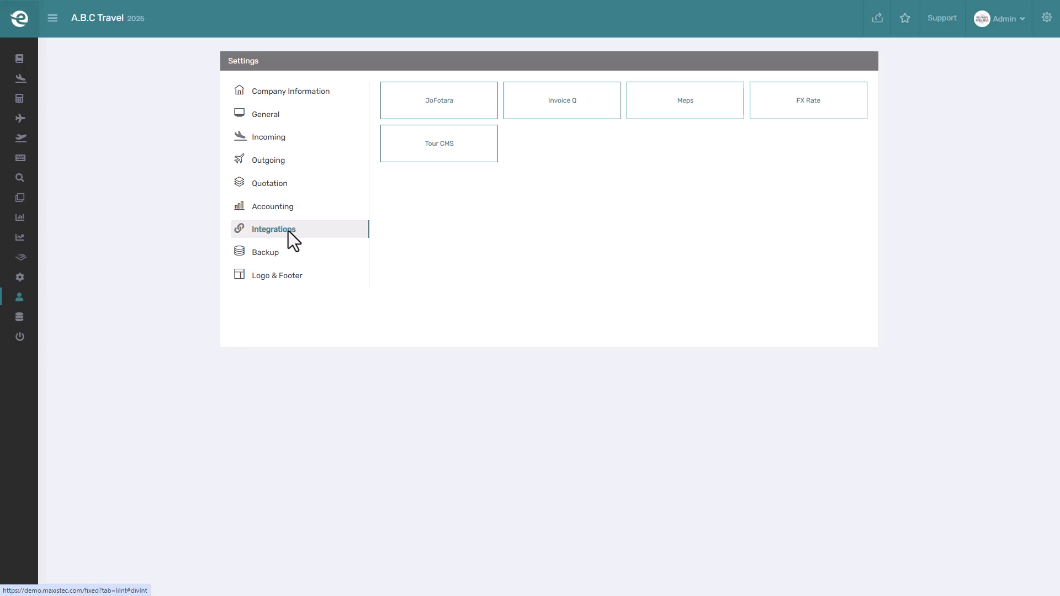
left_click(420, 109)
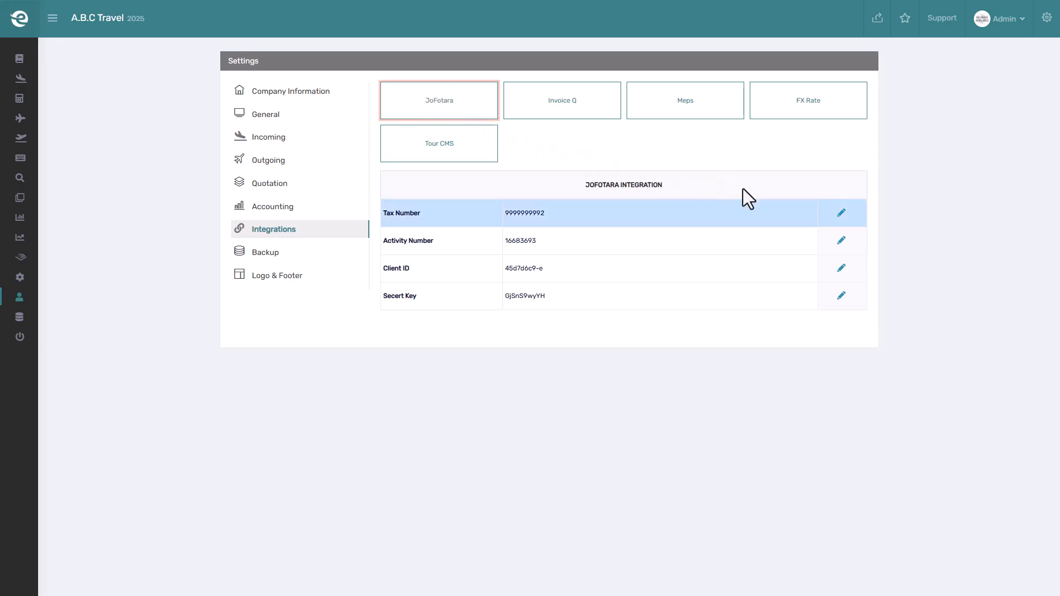
- Open and close edit mode for the JoFotara Tax Number, Activity Number, Client ID and Secret Key fields without changes
left_click(841, 213)
left_click(841, 214)
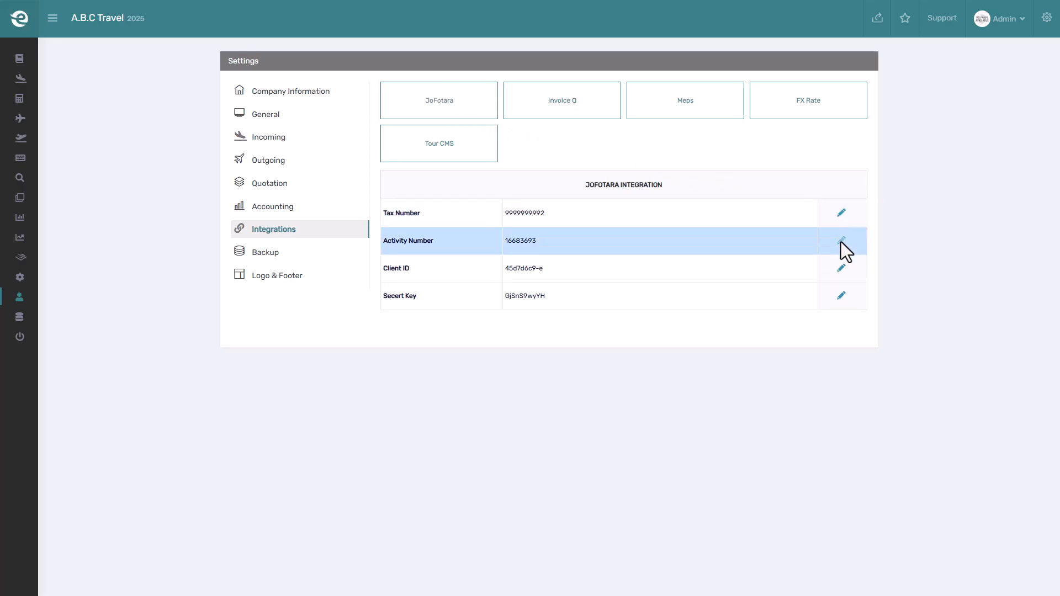
left_click(841, 243)
left_click(840, 244)
left_click(843, 273)
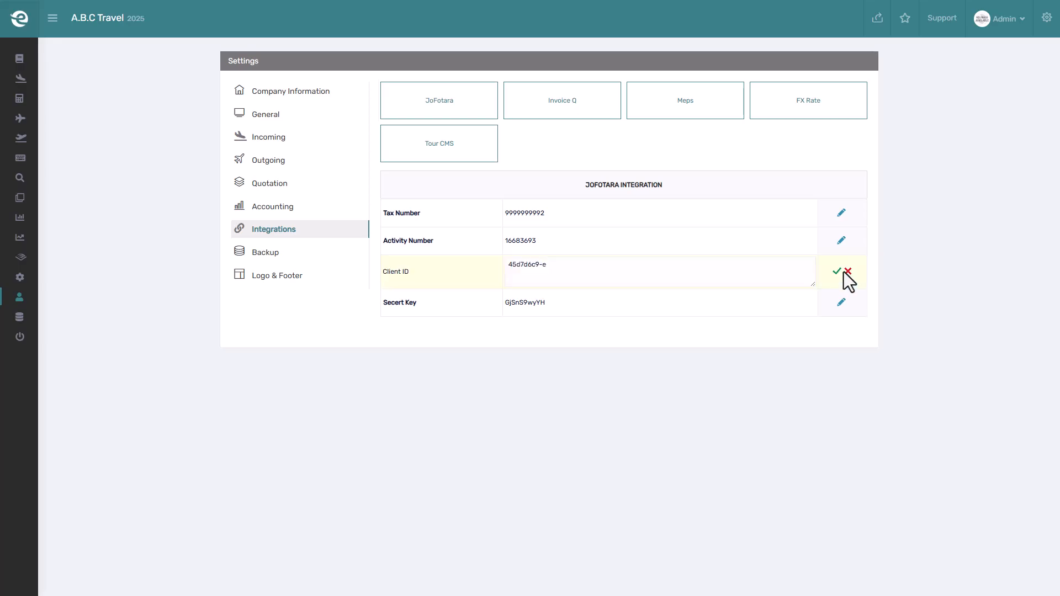
left_click(838, 273)
left_click(843, 303)
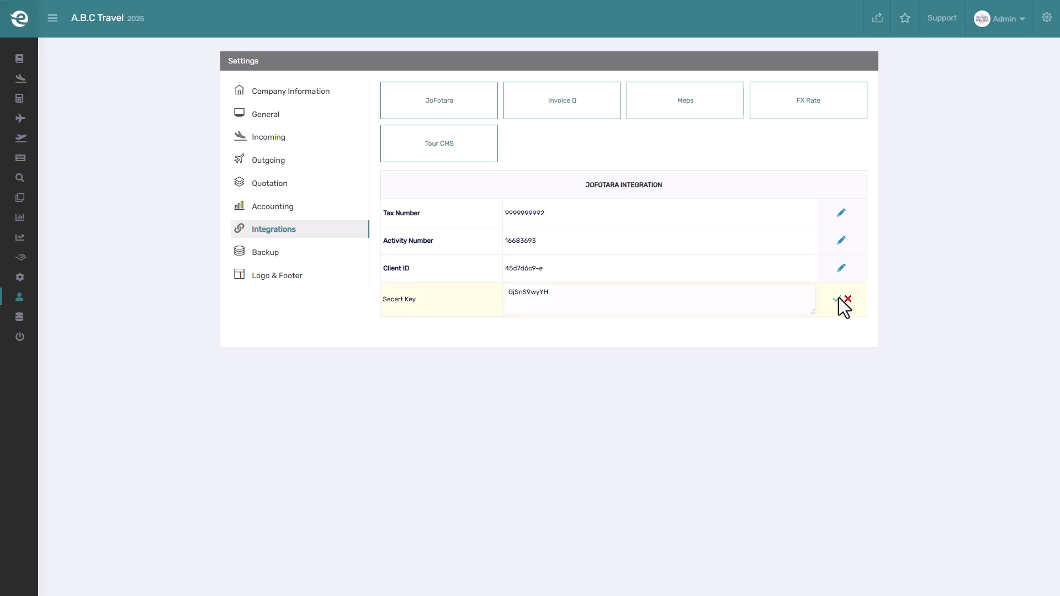
left_click(838, 300)
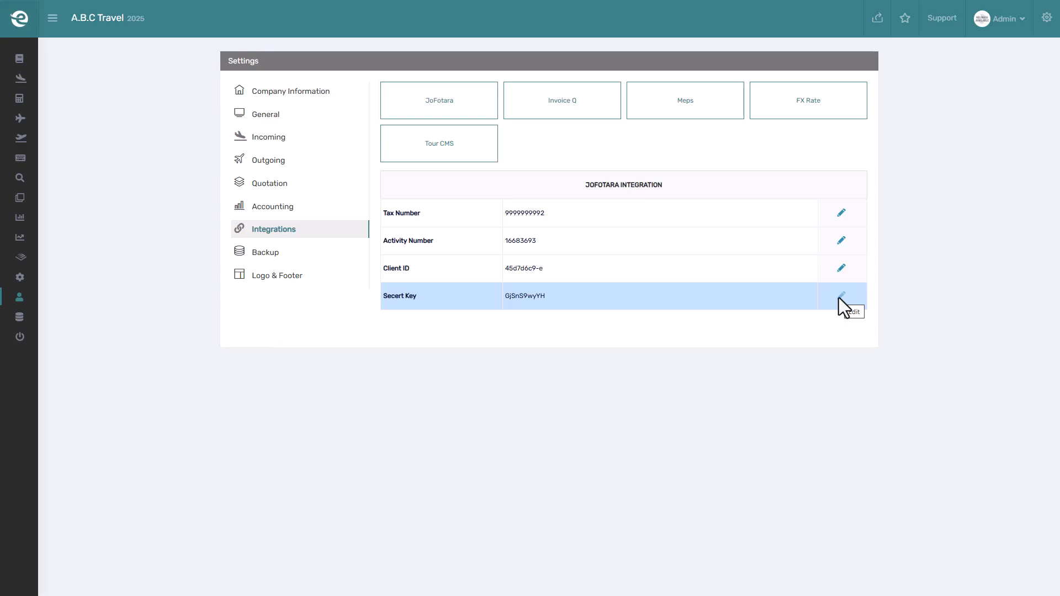
- Open the Invoices page of the Transactions Setup under System Control
left_click(28, 20)
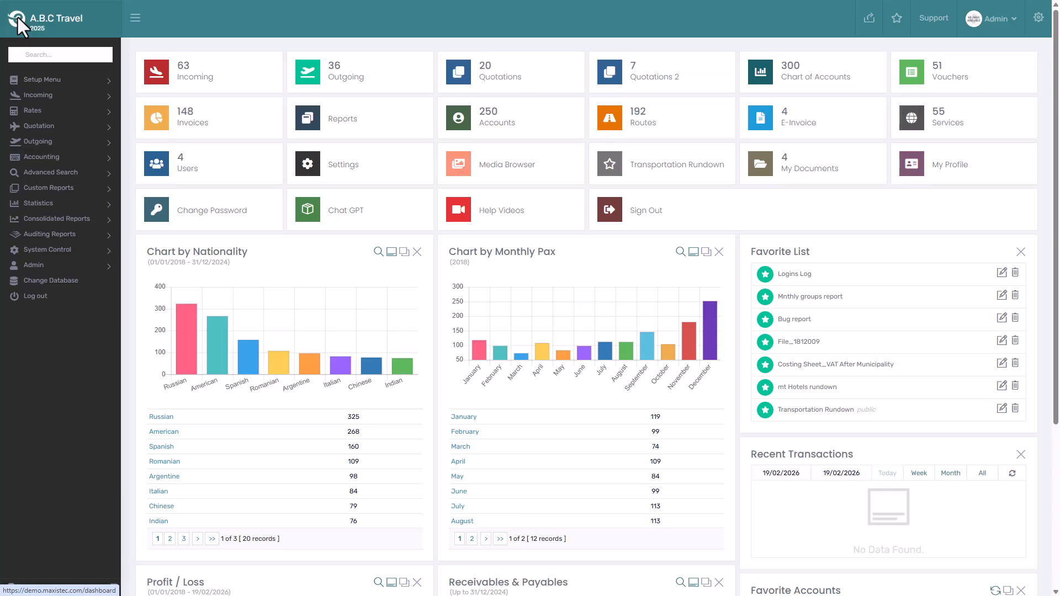
left_click(44, 248)
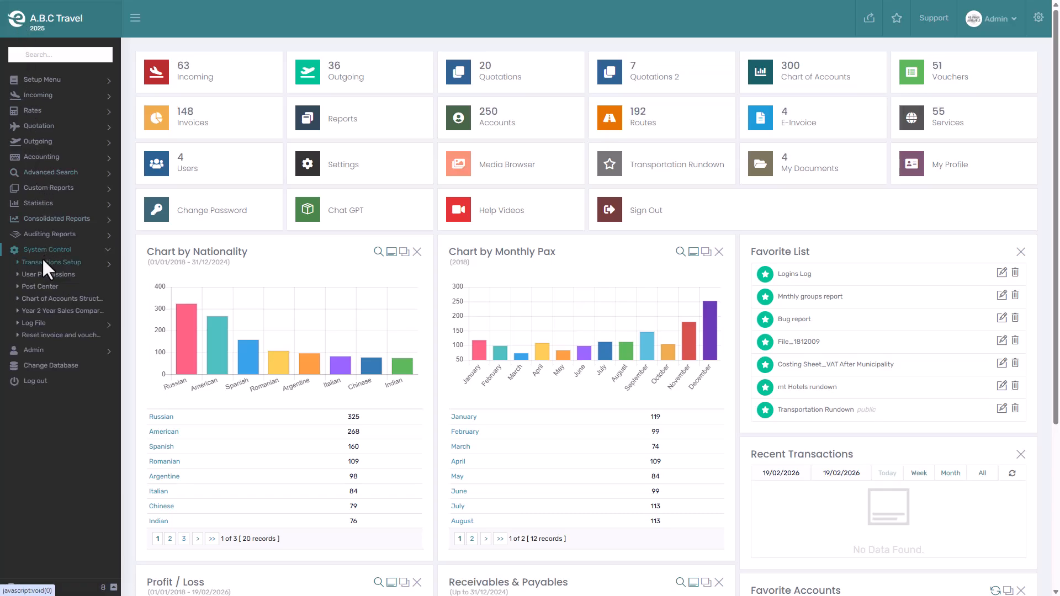
left_click(42, 258)
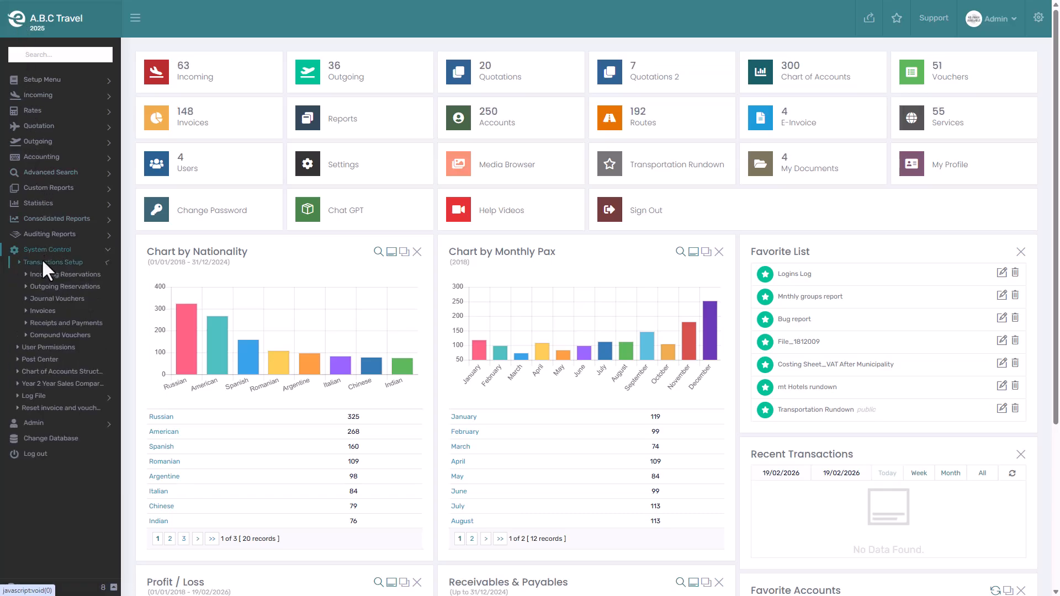
left_click(42, 310)
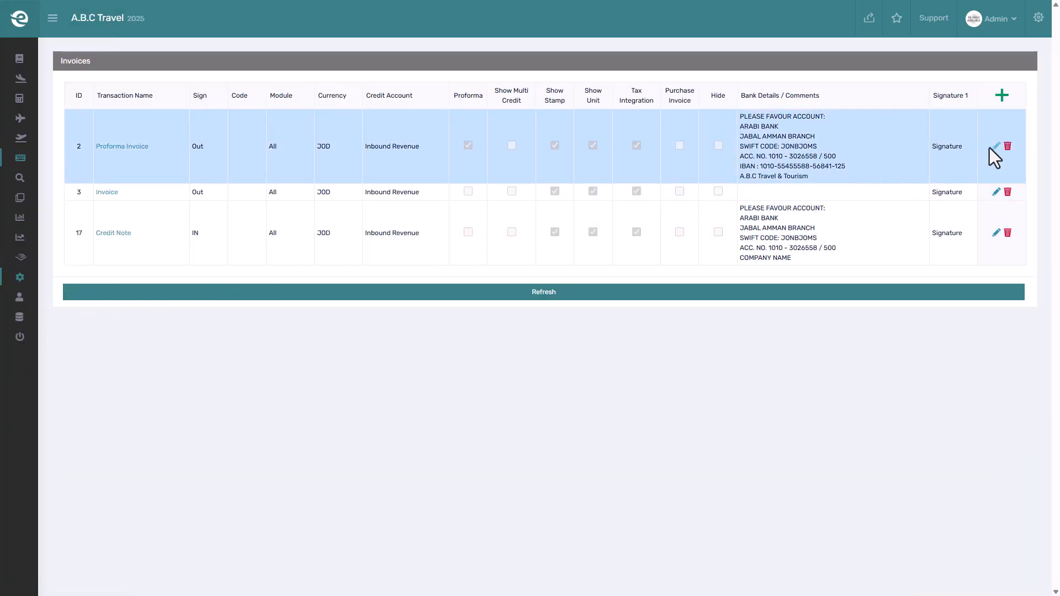
- Edit the Proforma Invoice transaction, toggle Tax Integration off and back on, and save the row
left_click(995, 146)
left_click(636, 159)
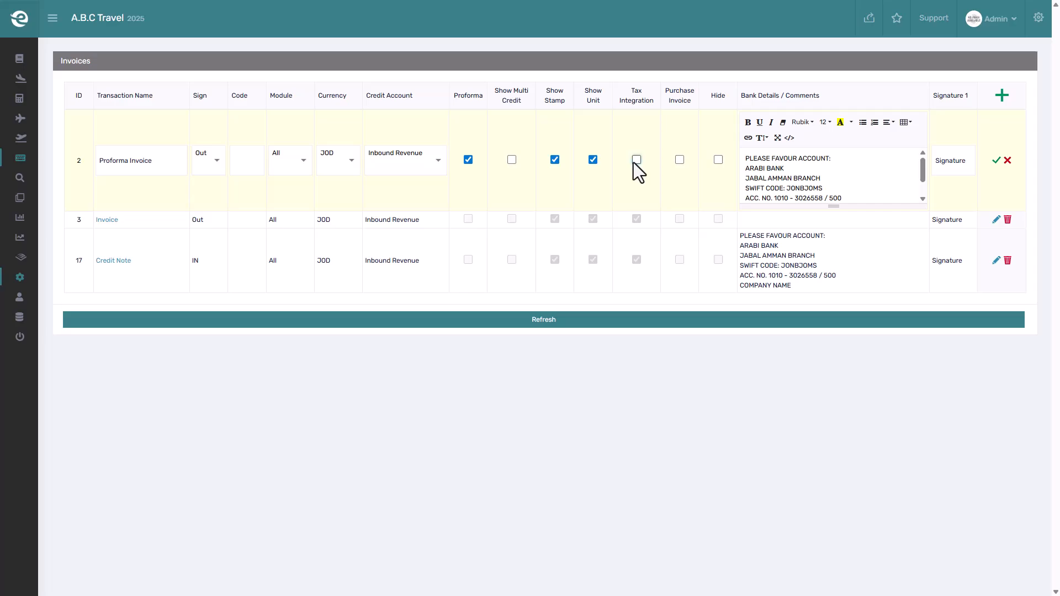
left_click(636, 159)
left_click(997, 160)
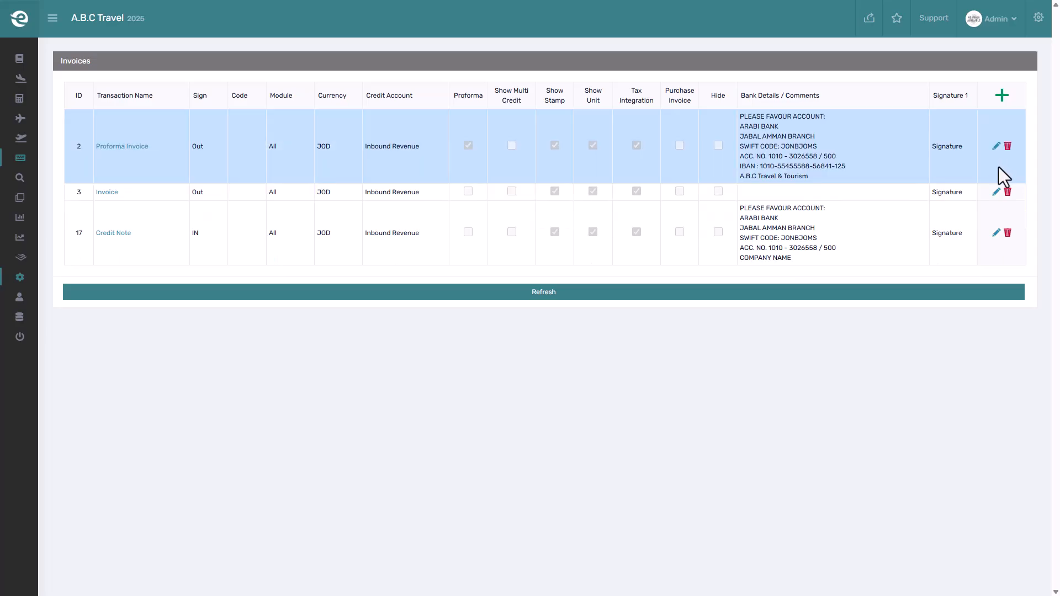
- Enable Tax Integration for the Invoice transaction and save the row
left_click(997, 192)
left_click(637, 233)
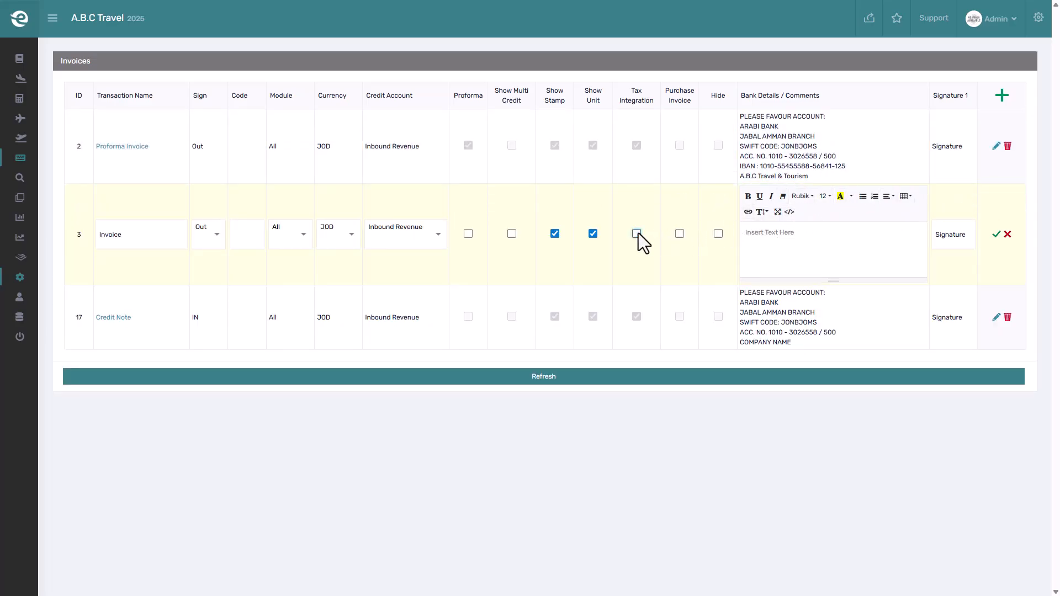
left_click(997, 234)
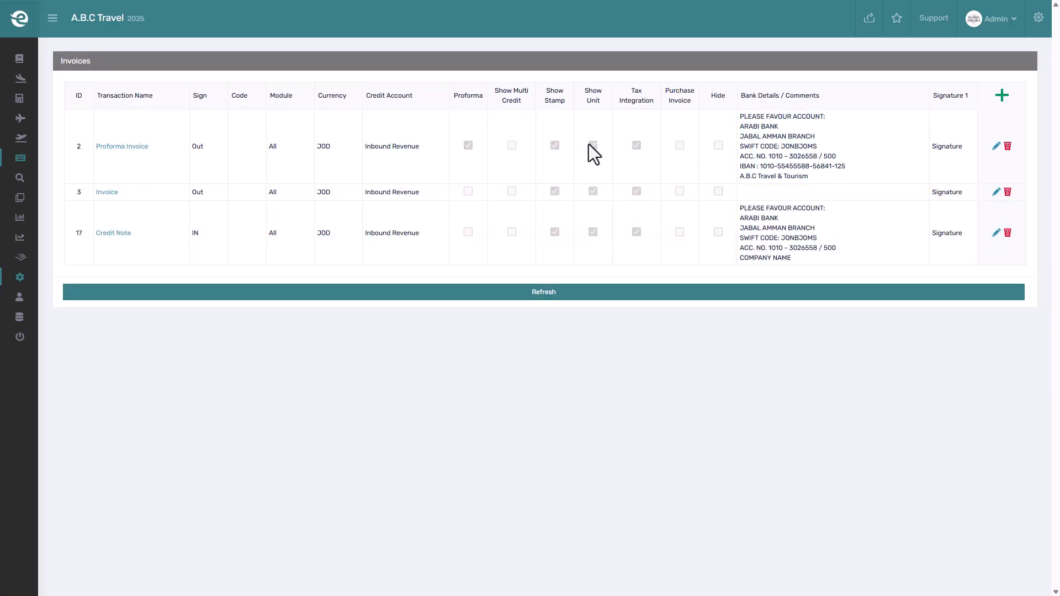
- Open User Permissions and select the accounting manager's user account
left_click(18, 14)
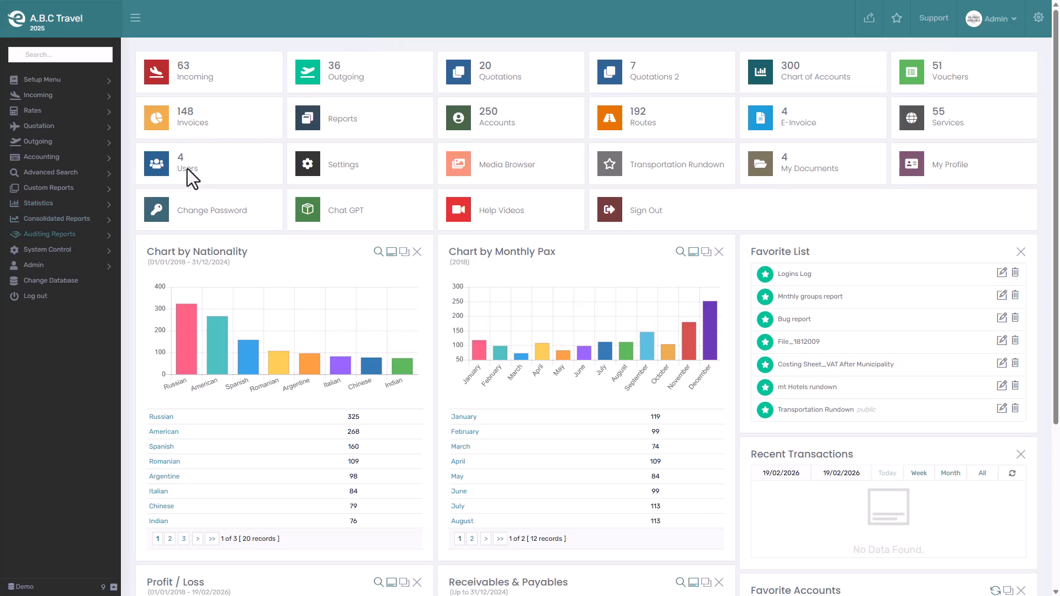
left_click(65, 250)
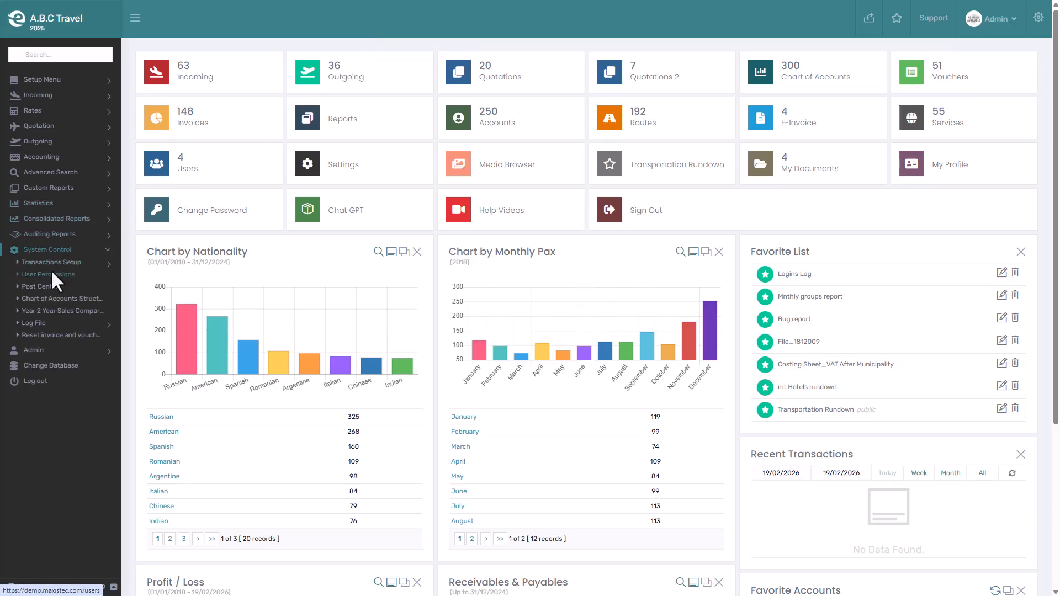
left_click(51, 271)
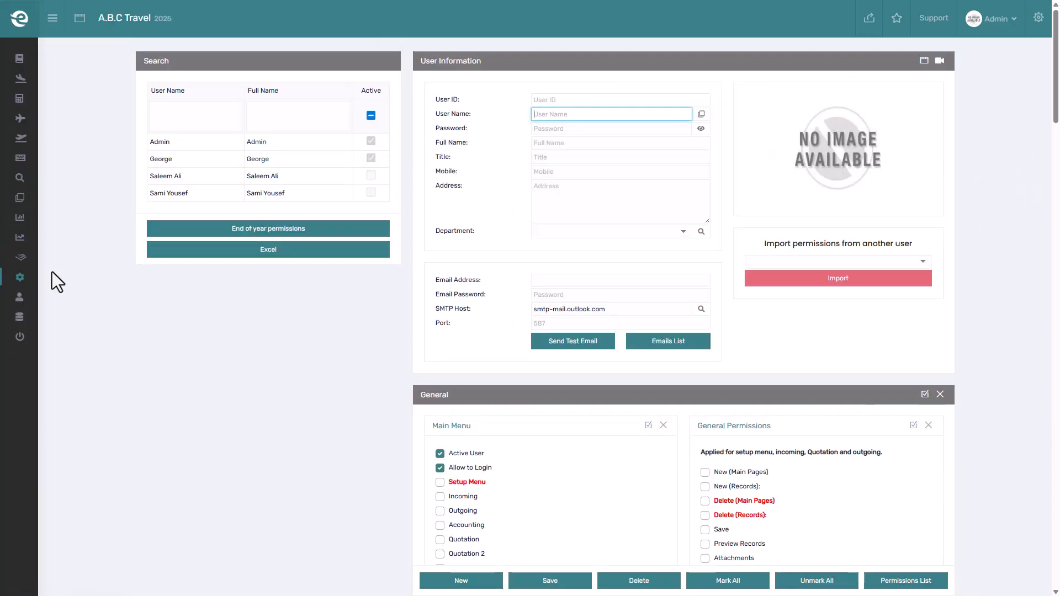
left_click(254, 160)
- Set the user's Post to Tax Website invoice permission in the Accounting section and save the user
scroll(638, 182, "down", 9)
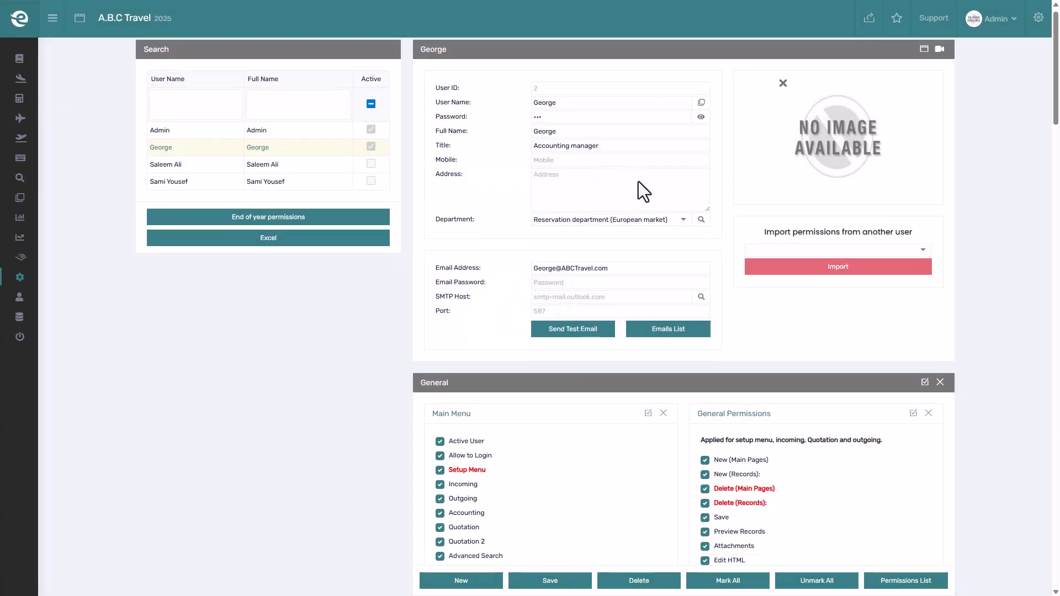
scroll(662, 184, "down", 15)
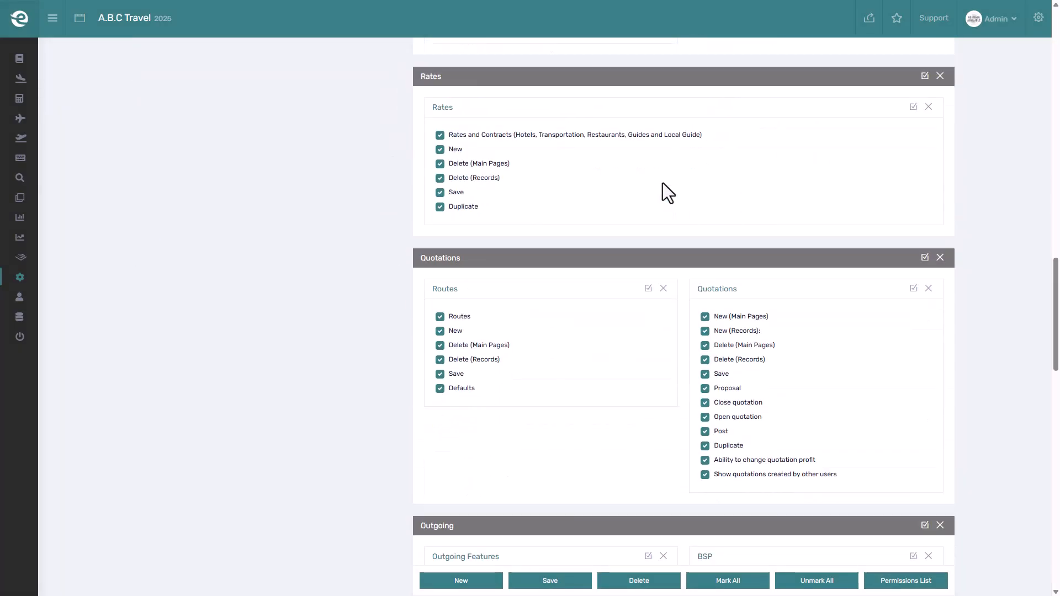
scroll(663, 184, "down", 7)
scroll(663, 183, "up", 3)
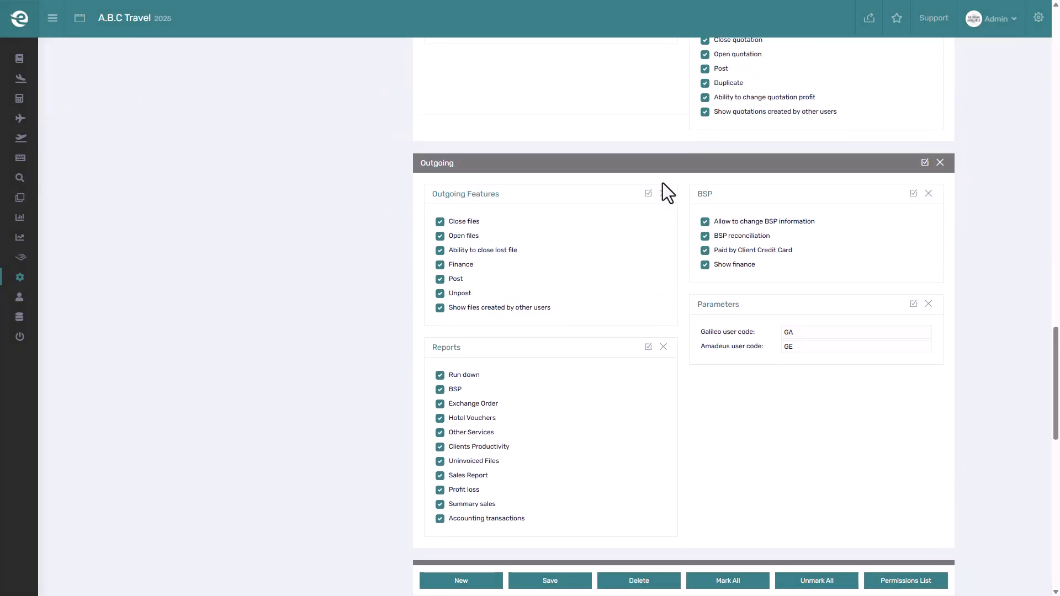
scroll(662, 183, "down", 9)
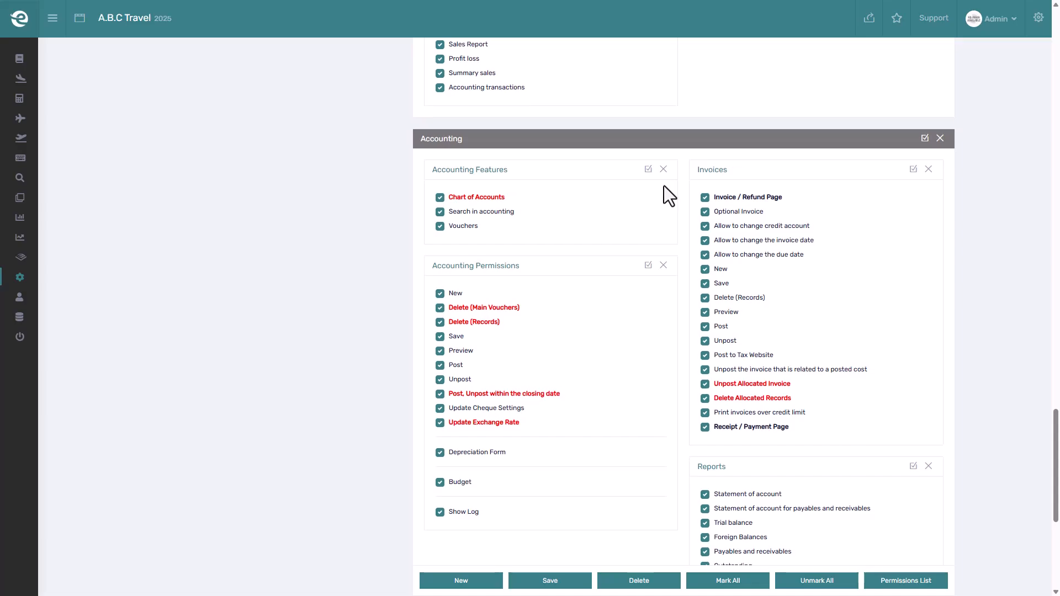
left_click(739, 355)
left_click(576, 580)
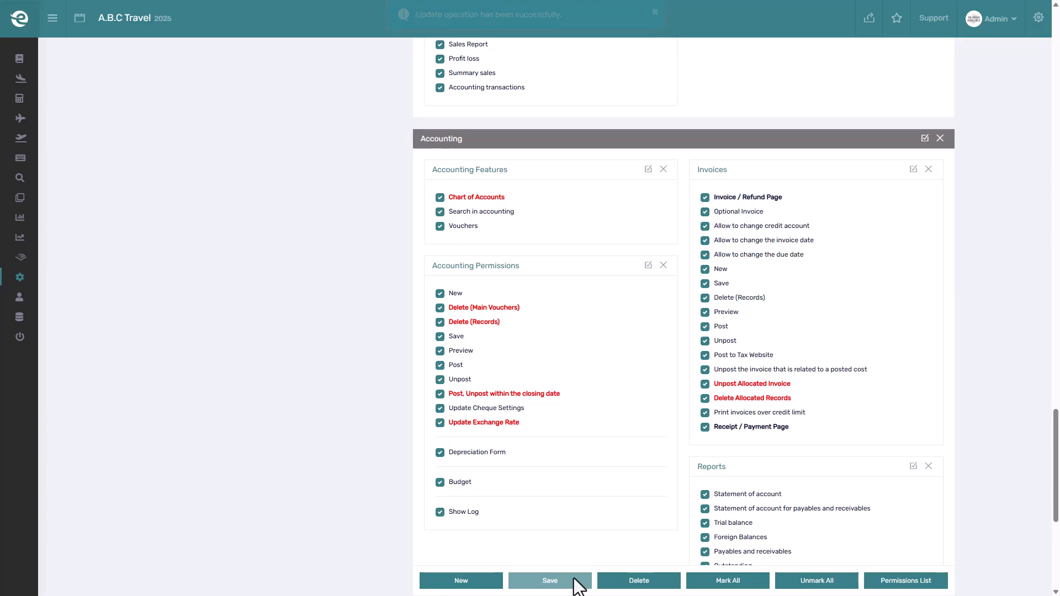
- Open incoming file 2602003 (Group 109) and create a new Invoice from its Invoices tab
left_click(25, 21)
left_click(212, 89)
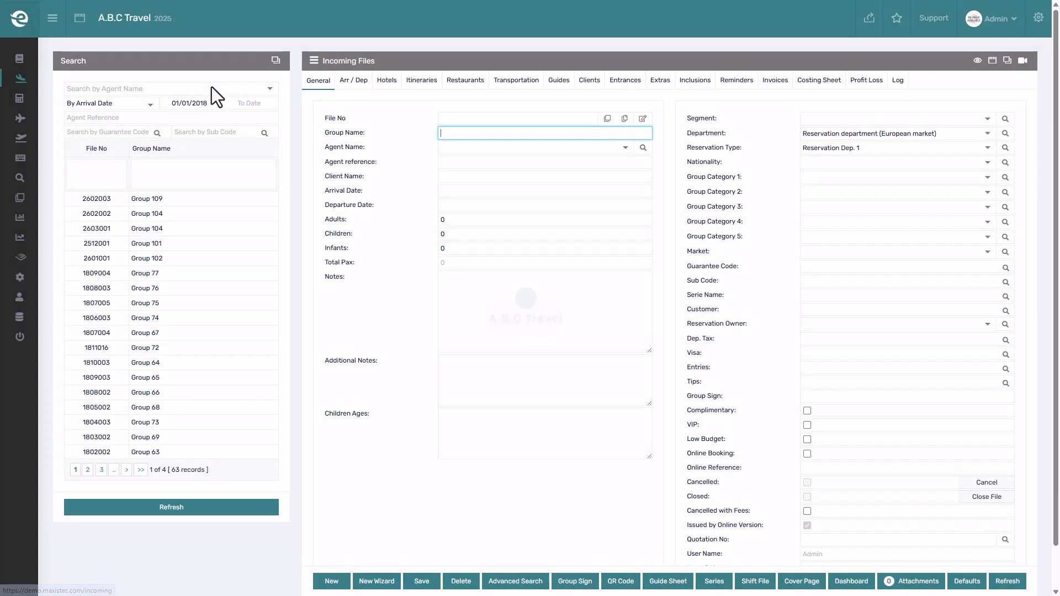
left_click(237, 198)
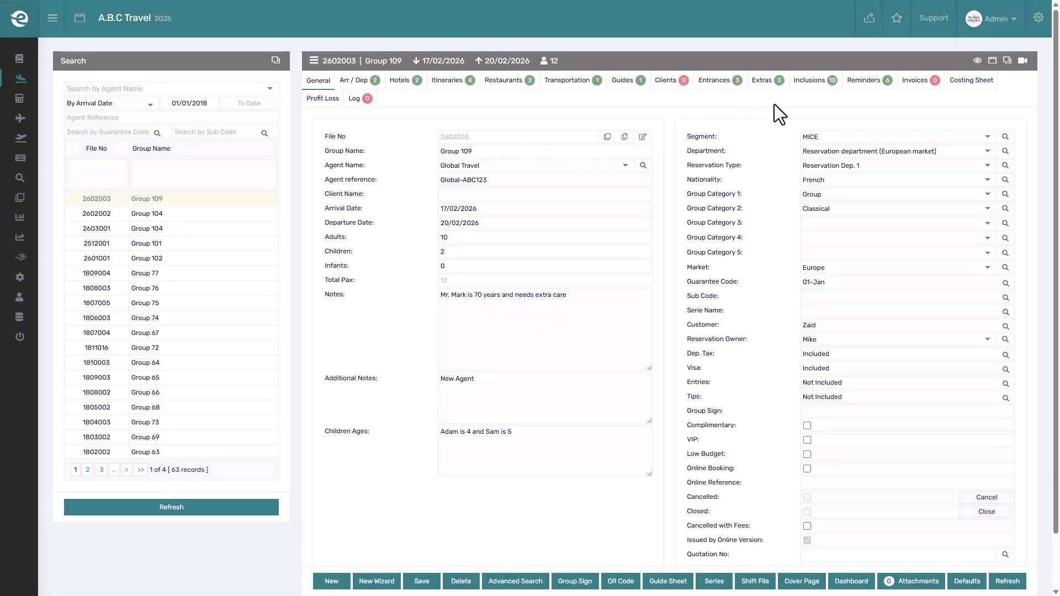
left_click(914, 81)
left_click(913, 277)
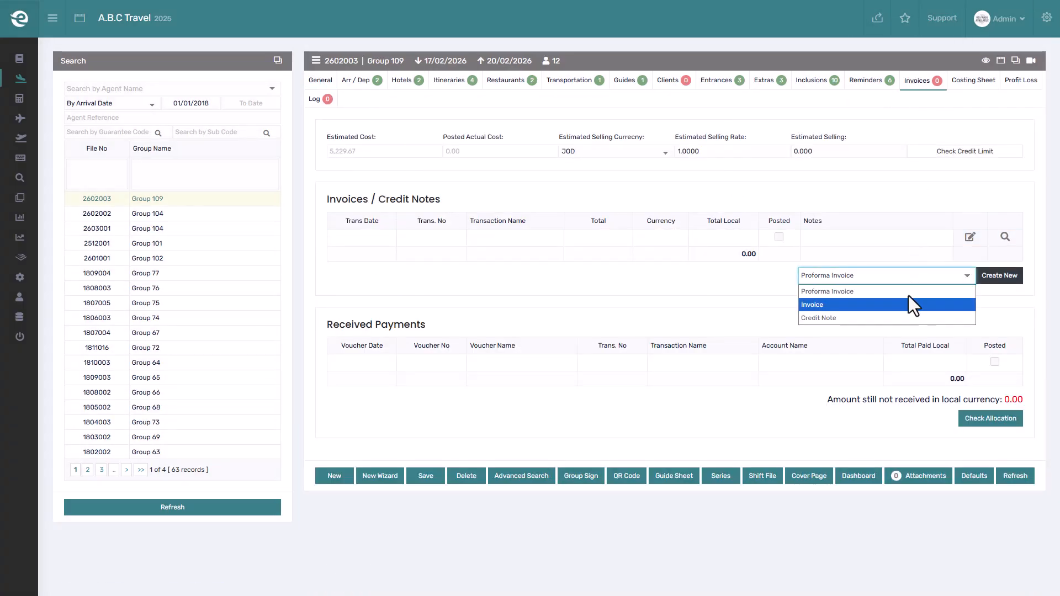
left_click(916, 302)
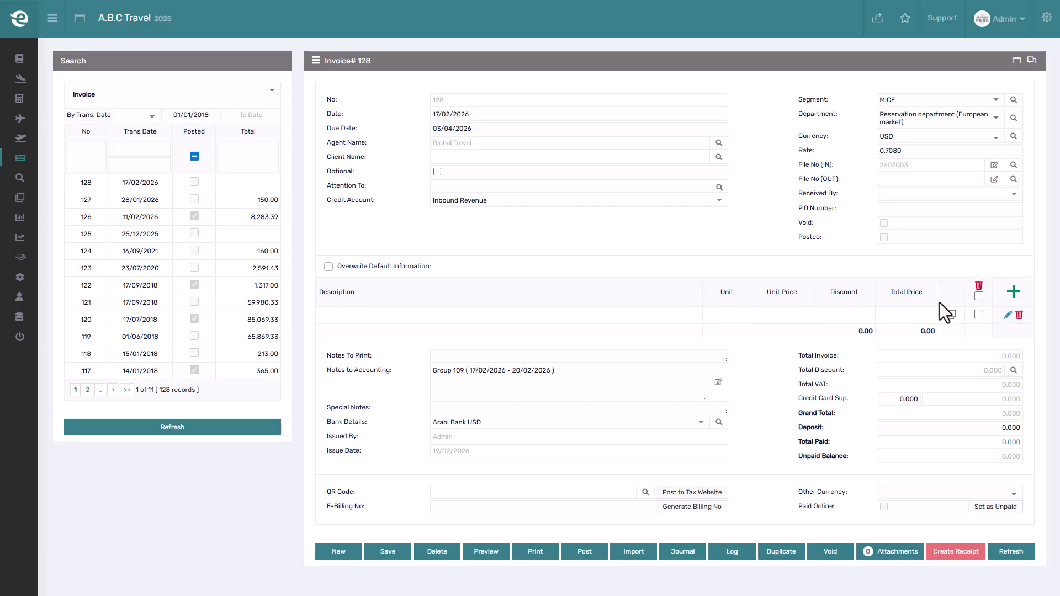
- Import the file into the invoice using the Import Cost of Package option
left_click(645, 551)
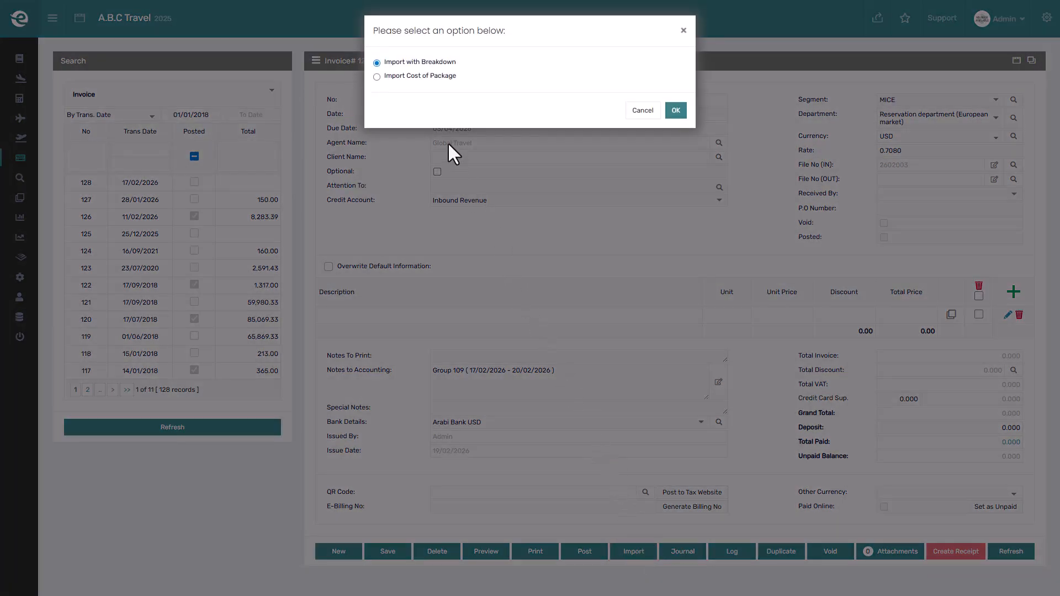
left_click(415, 76)
left_click(675, 110)
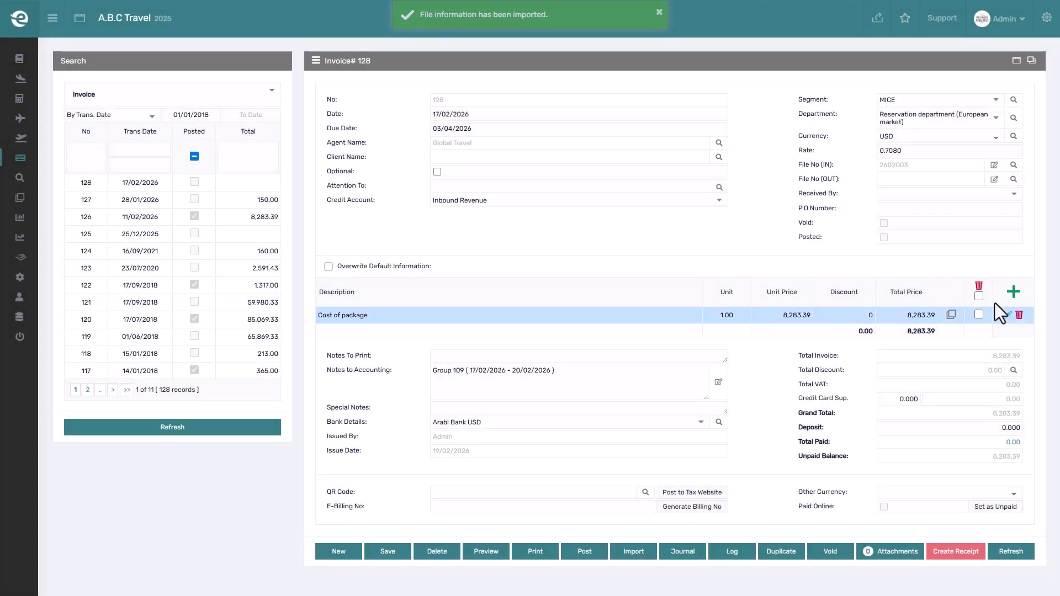
- Set a discount of 100 on the Cost of package invoice line and save the line
left_click(1008, 315)
left_click(869, 326)
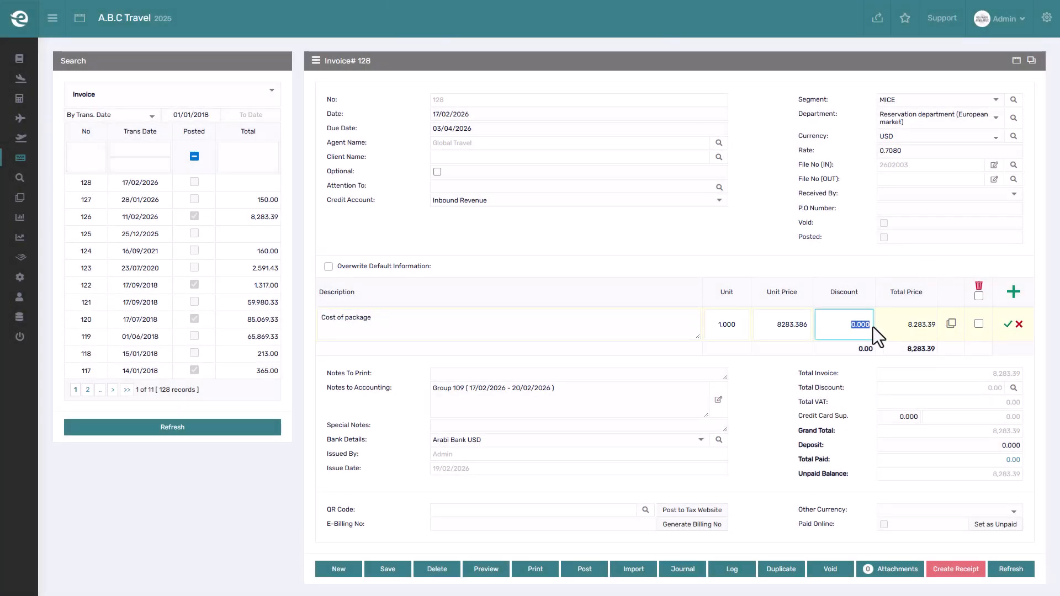
left_click(1007, 325)
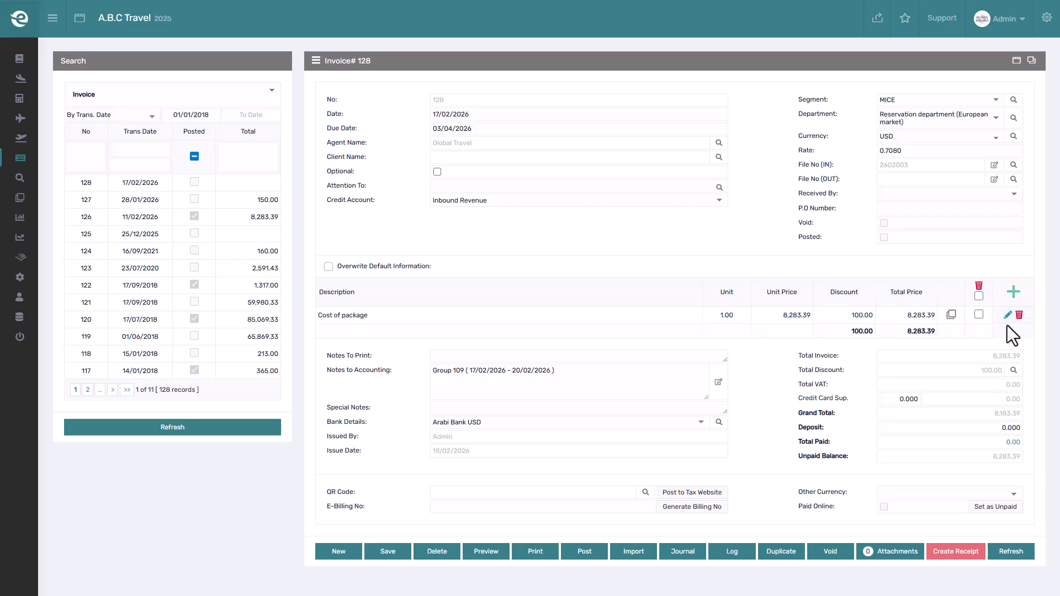
- Add an invoice line named Extra service with a unit price of 300 and save the line
left_click(1013, 293)
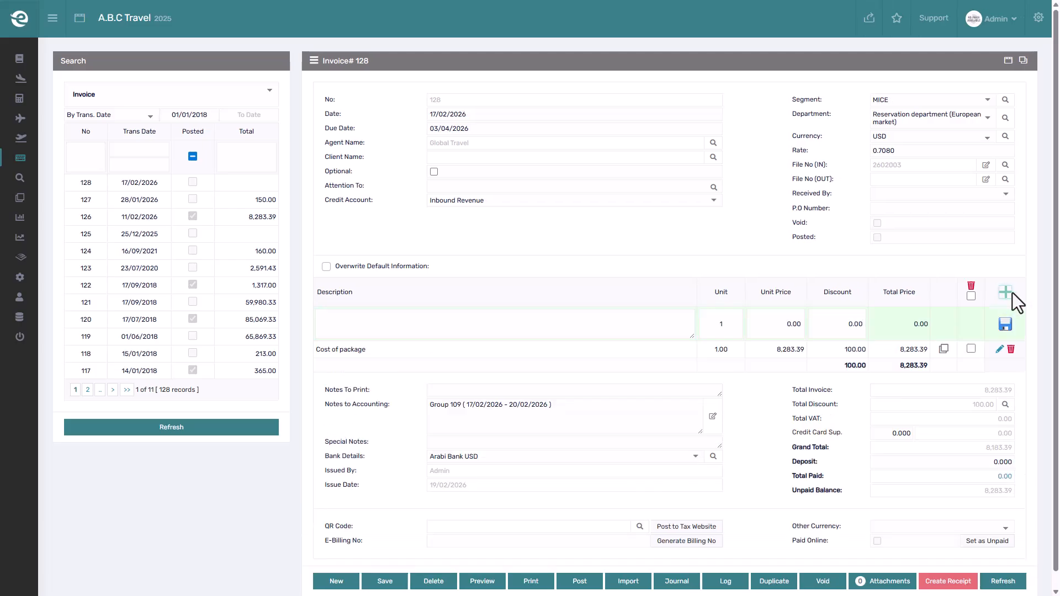
left_click(617, 327)
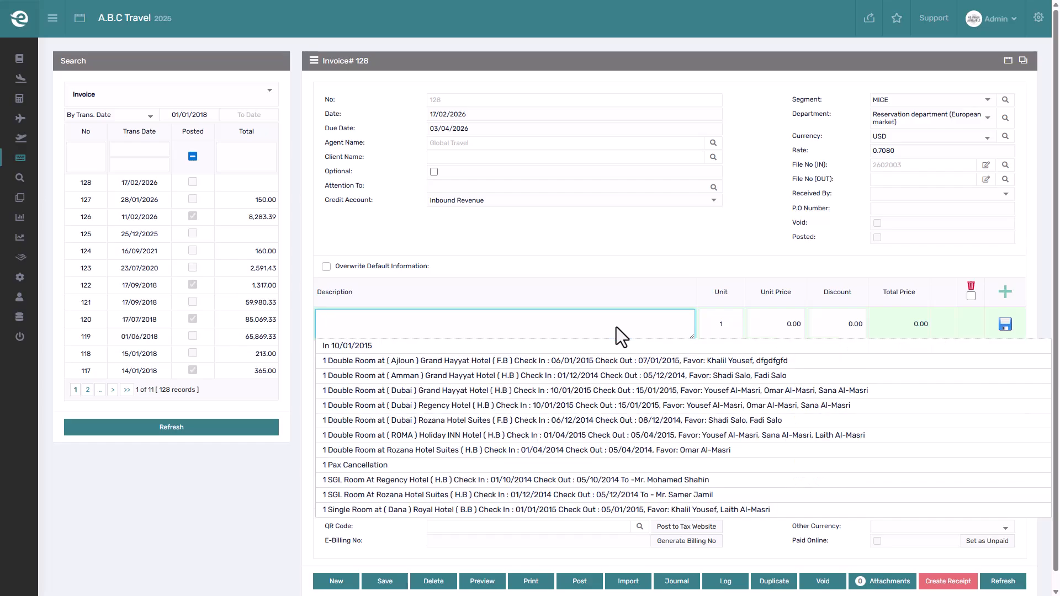
type("Ex")
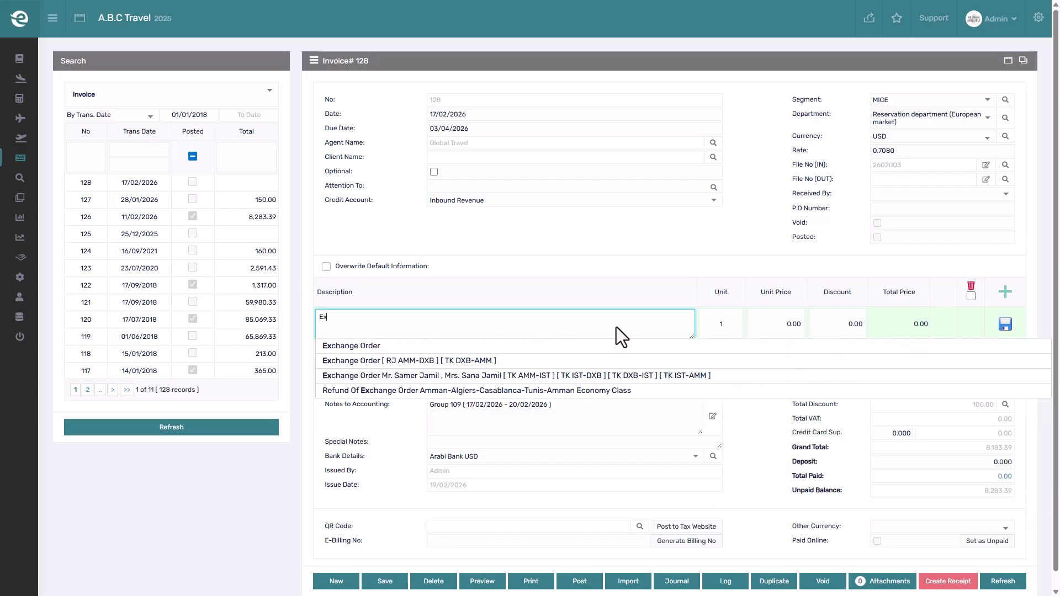
type("tra service")
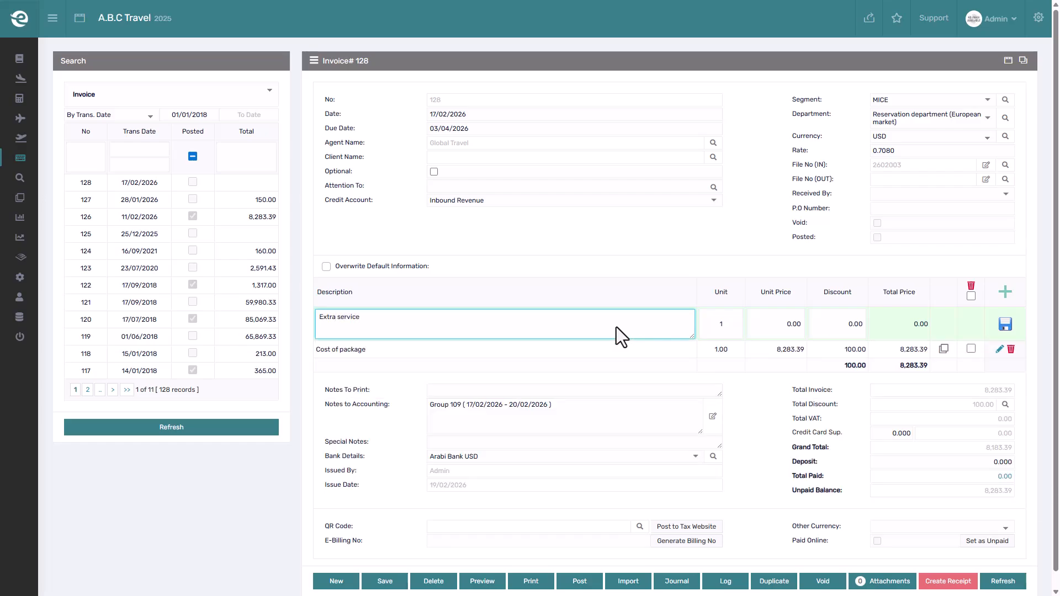
key("Tab")
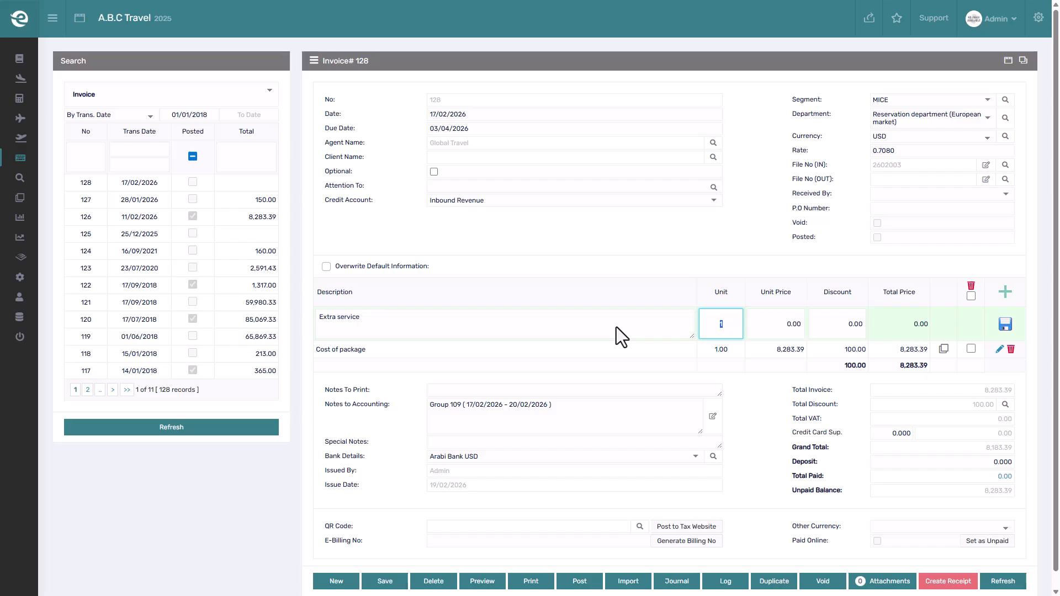
key("Tab")
type("300")
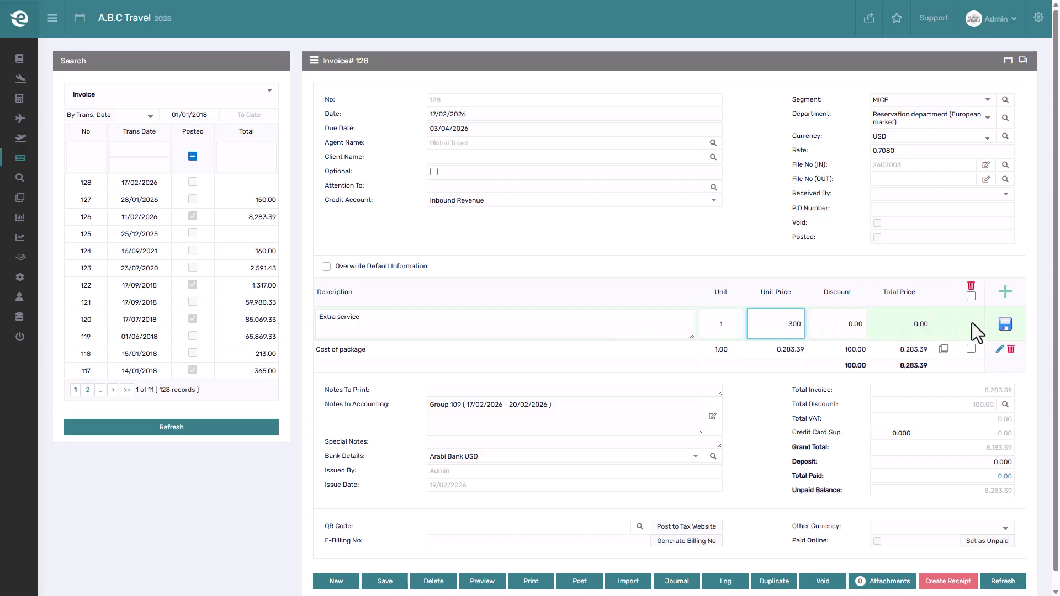
left_click(1002, 321)
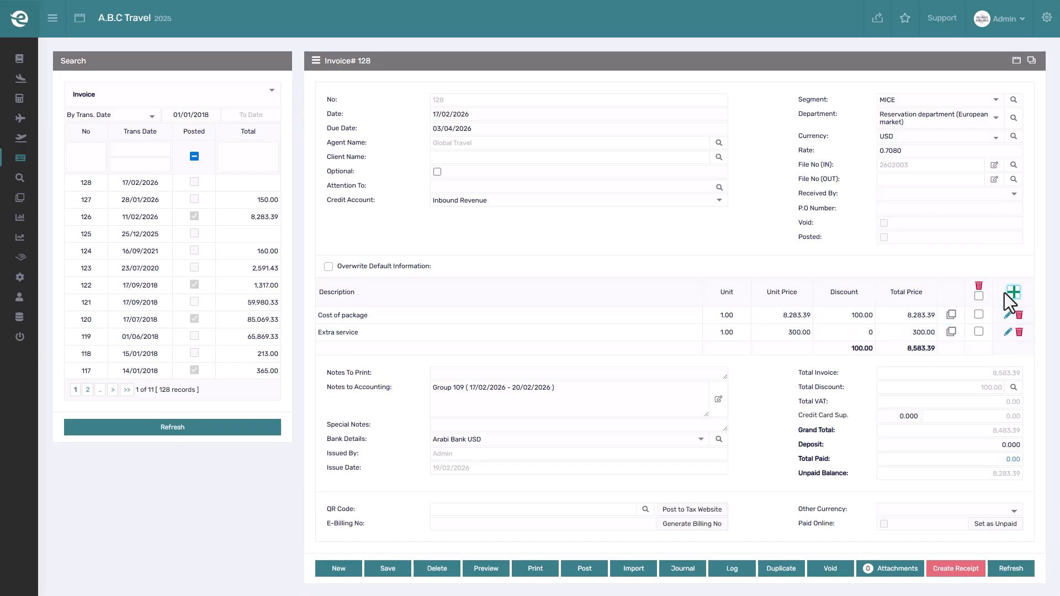
- Post the invoice and preview its printed layout
left_click(580, 568)
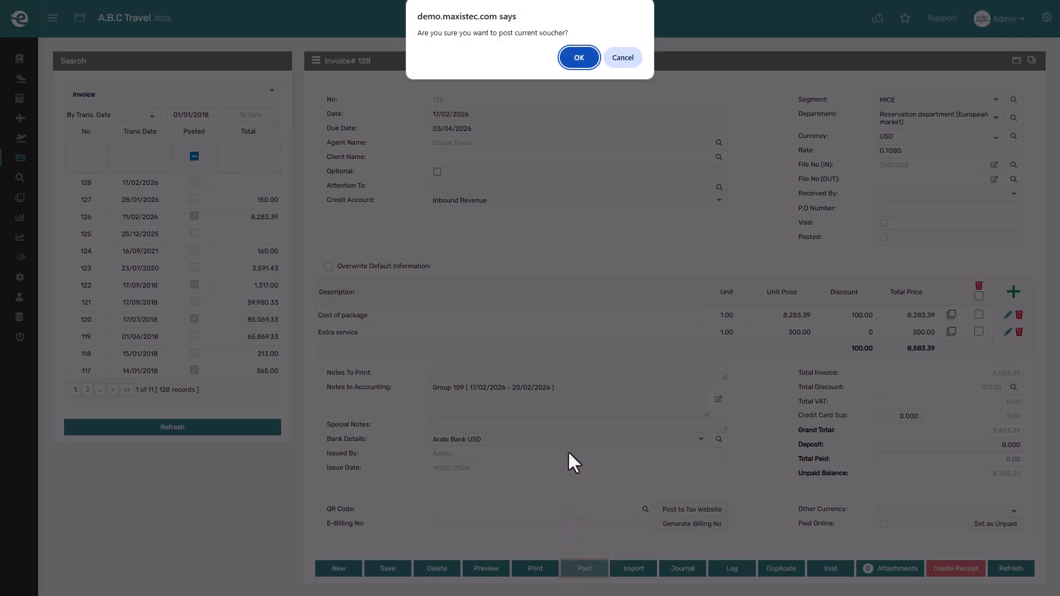
left_click(574, 57)
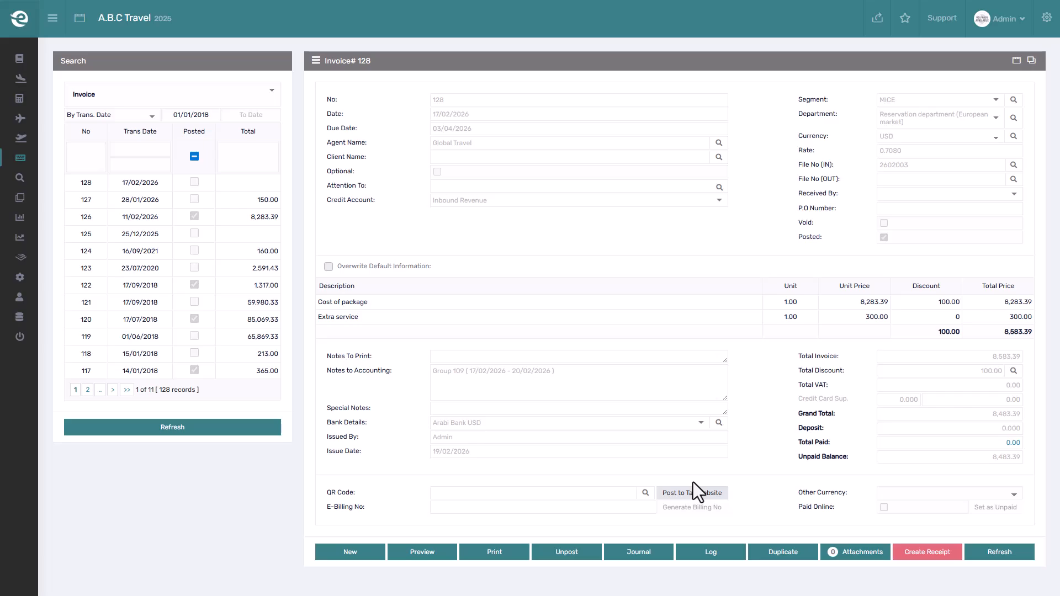
left_click(423, 548)
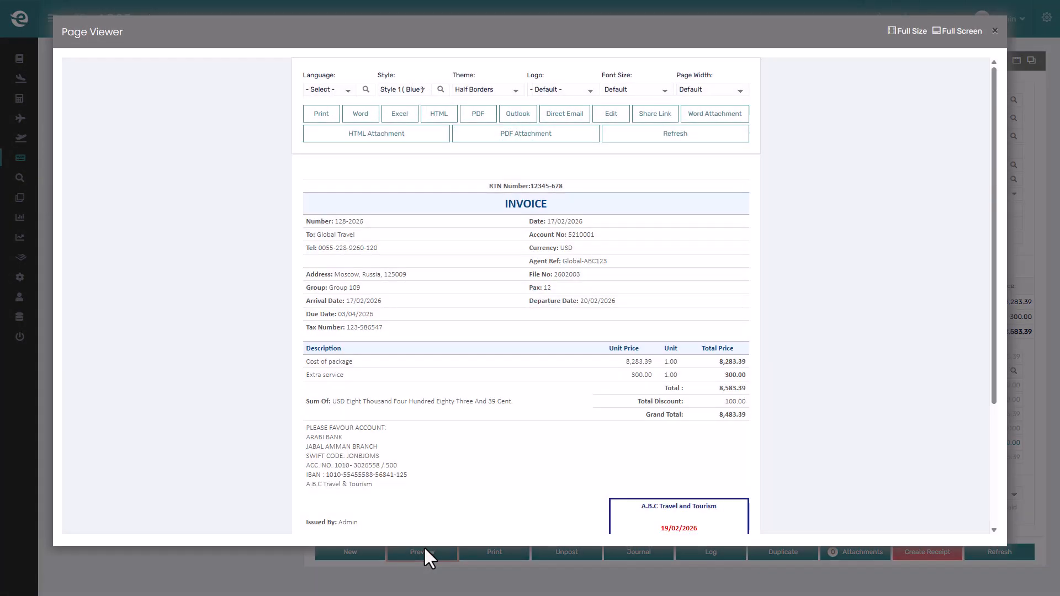
scroll(467, 429, "down", 5)
scroll(466, 428, "up", 3)
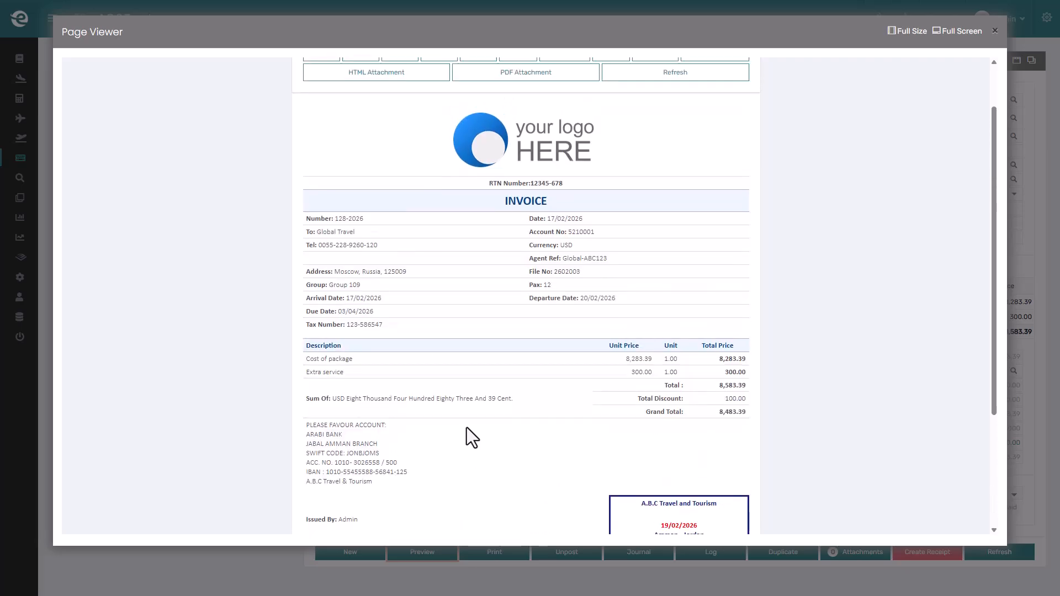
- Open posted invoice 122 and preview it to examine its printed QR code
left_click(471, 563)
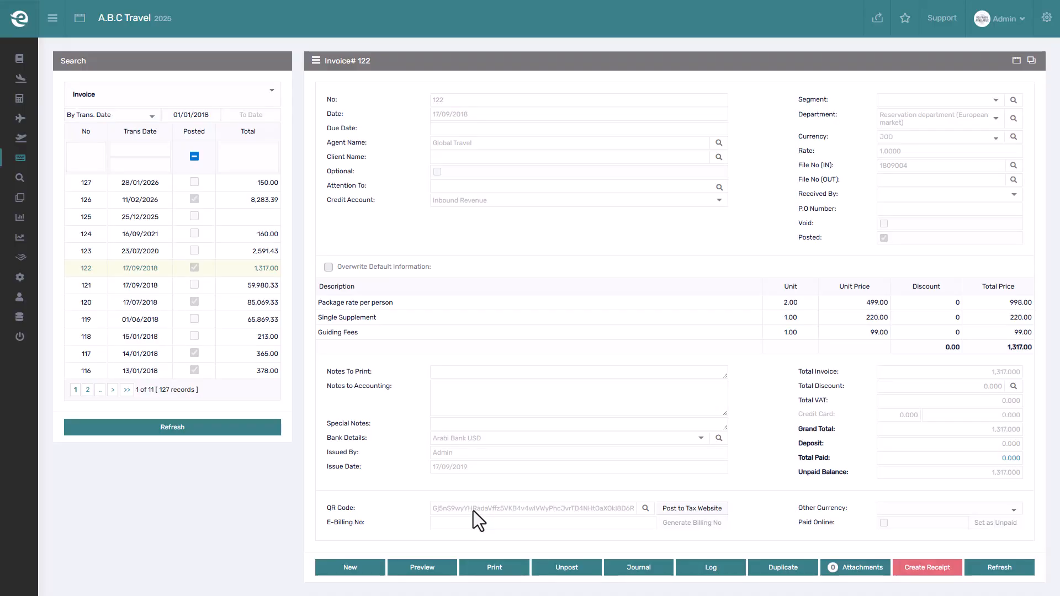
left_click(443, 566)
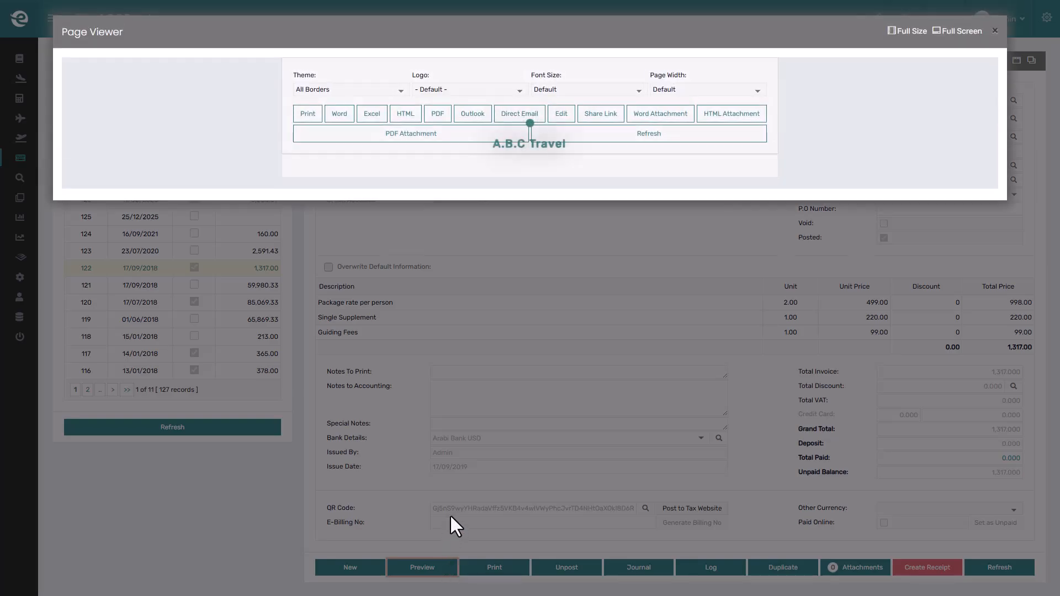
scroll(462, 439, "down", 3)
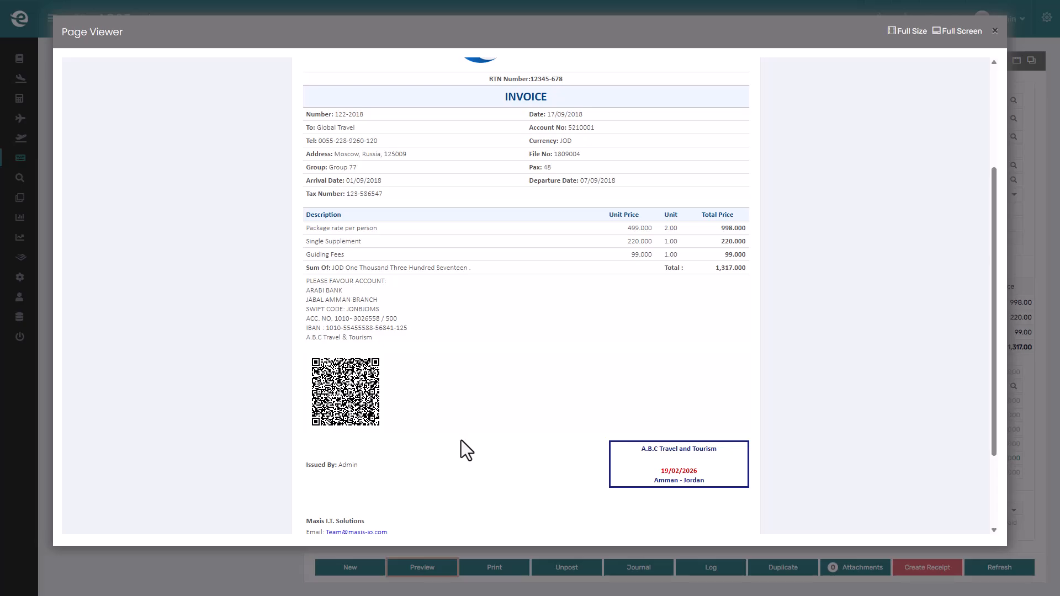
- Unpost invoice 122, accepting the warning about the file's posted cost
left_click(527, 557)
left_click(562, 569)
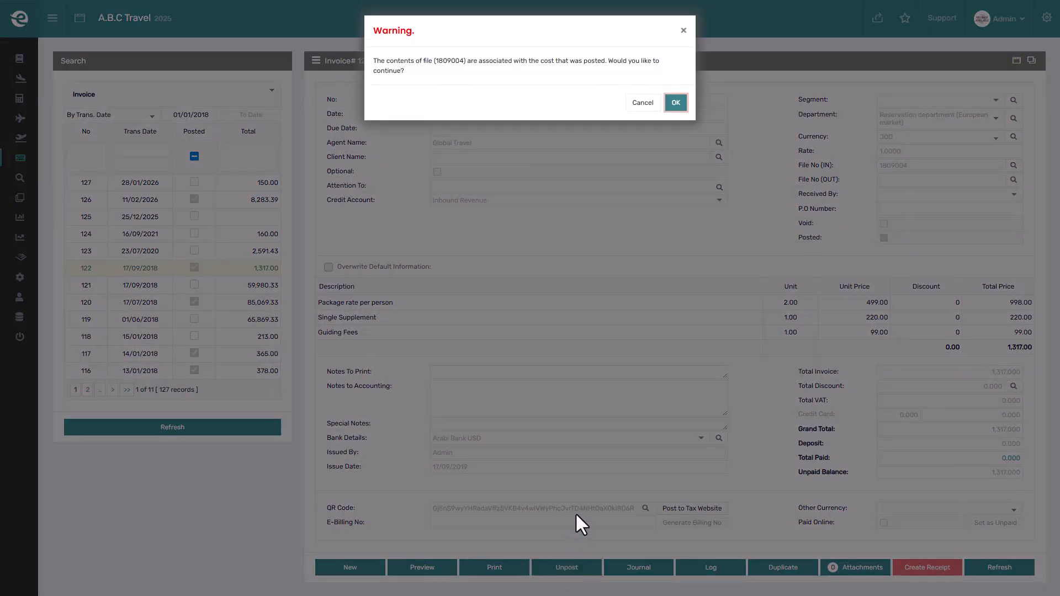
left_click(683, 102)
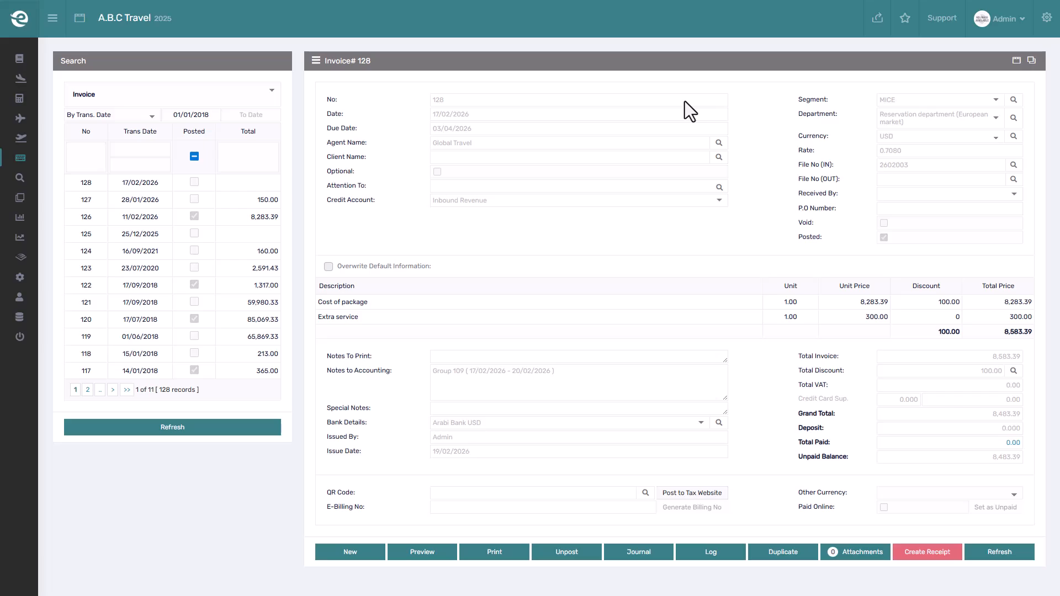
- Return to file 2602003's Invoices tab and create a new Credit Note
key("ctrl+Tab")
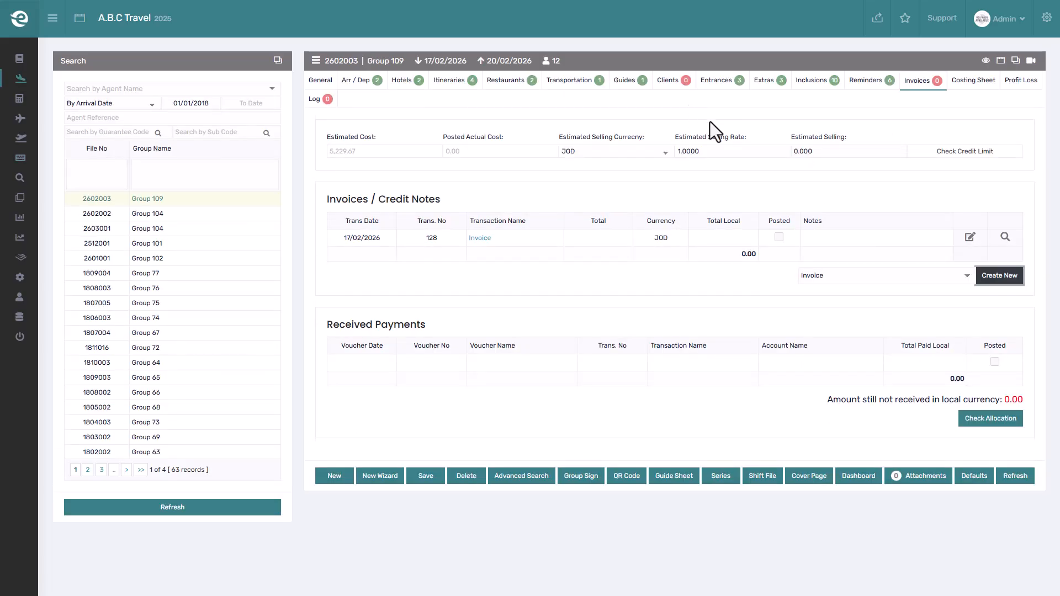
left_click(900, 276)
left_click(903, 318)
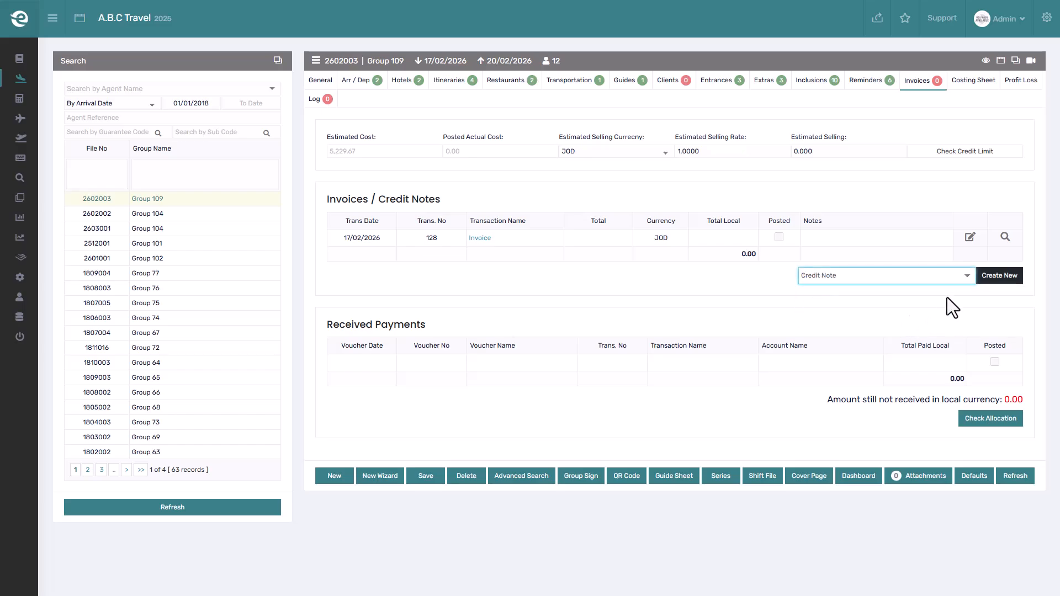
left_click(997, 275)
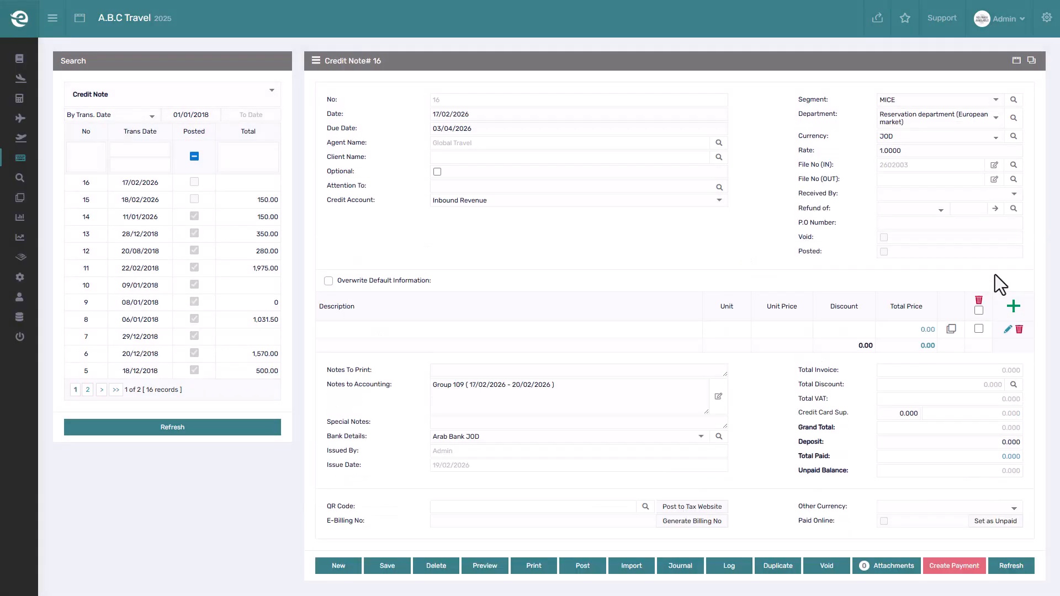
- Set the credit note as a refund of Invoice 128 and save it
left_click(941, 210)
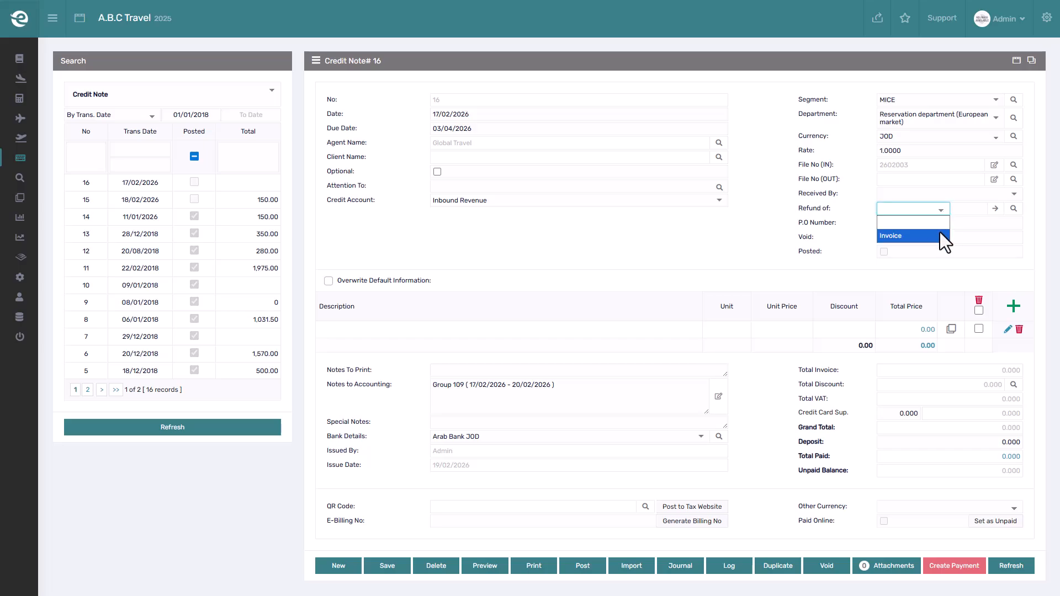
left_click(940, 231)
left_click(970, 214)
type("128")
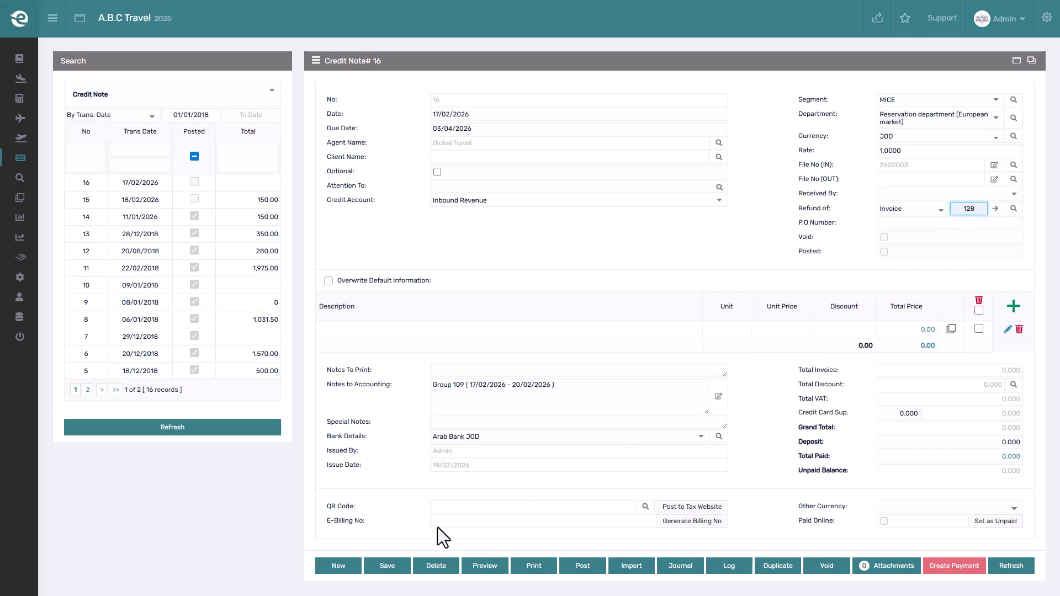
left_click(377, 561)
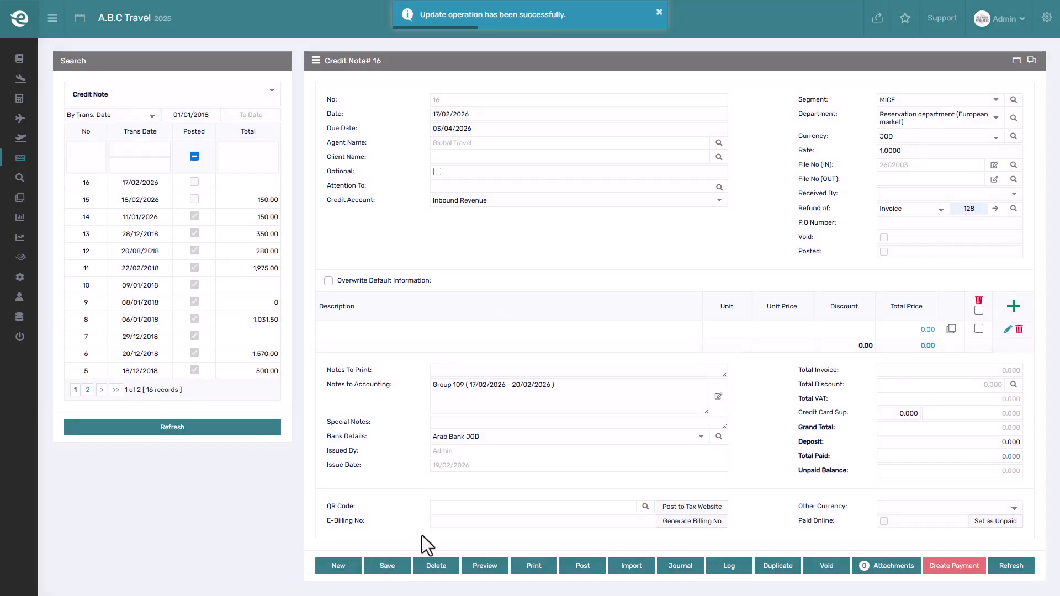
- Re-import the credit note lines from the invoice and set the Extra service line's total net price to 200
left_click(995, 209)
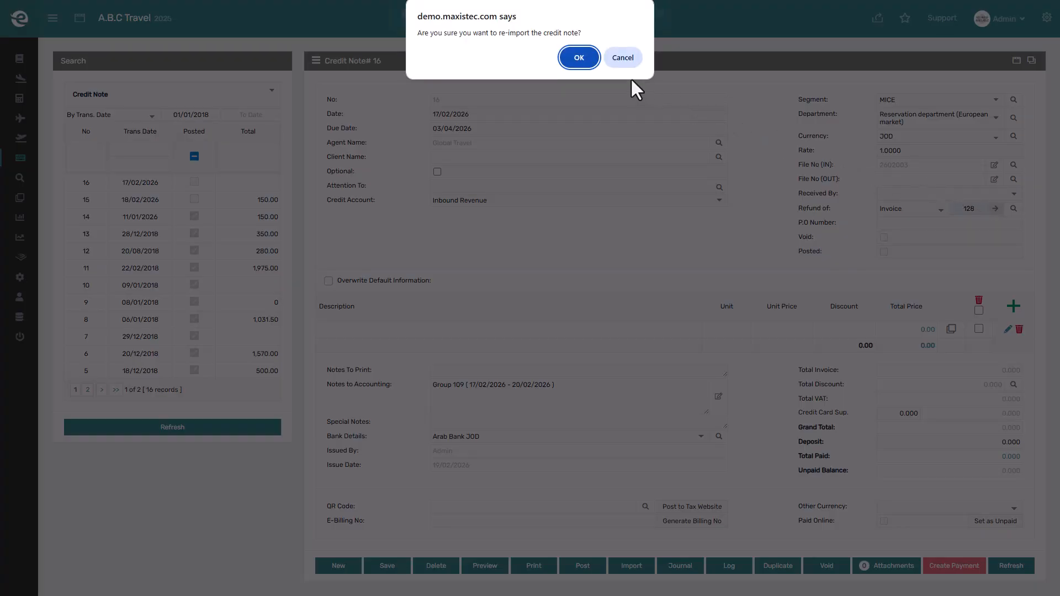
left_click(586, 62)
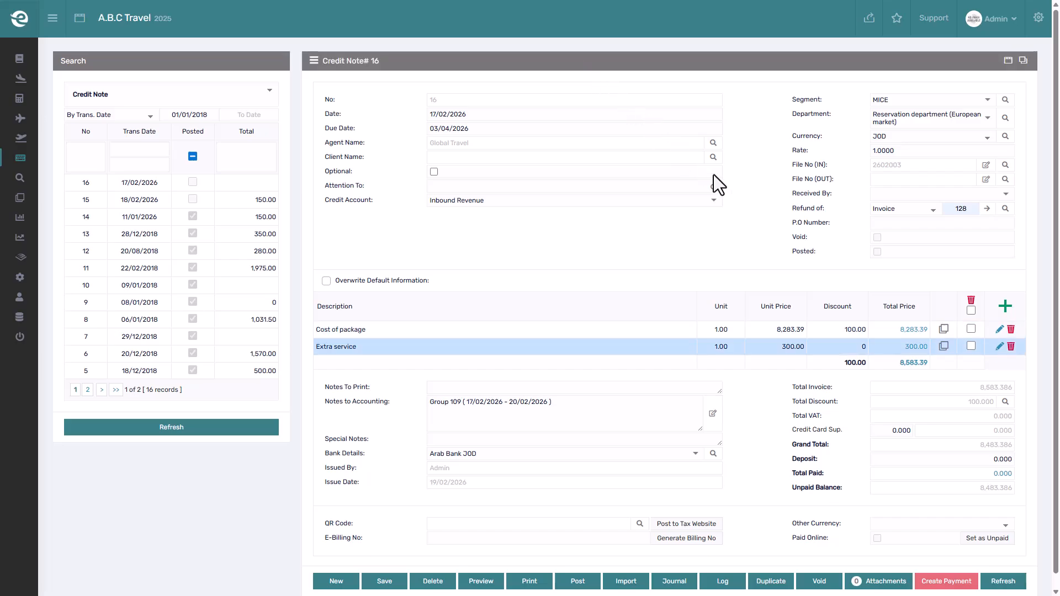
left_click(910, 346)
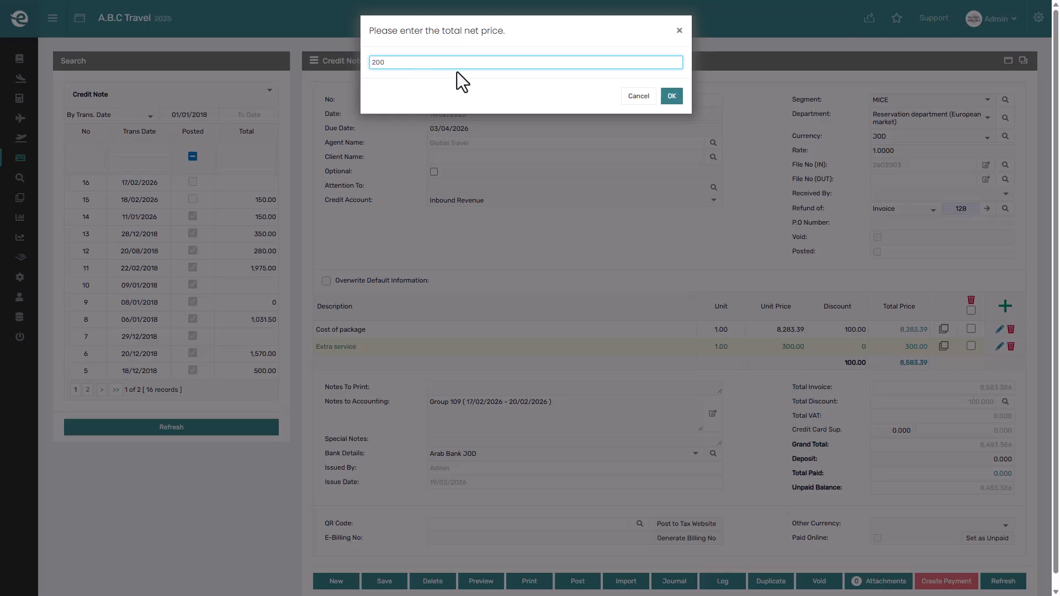
left_click(671, 97)
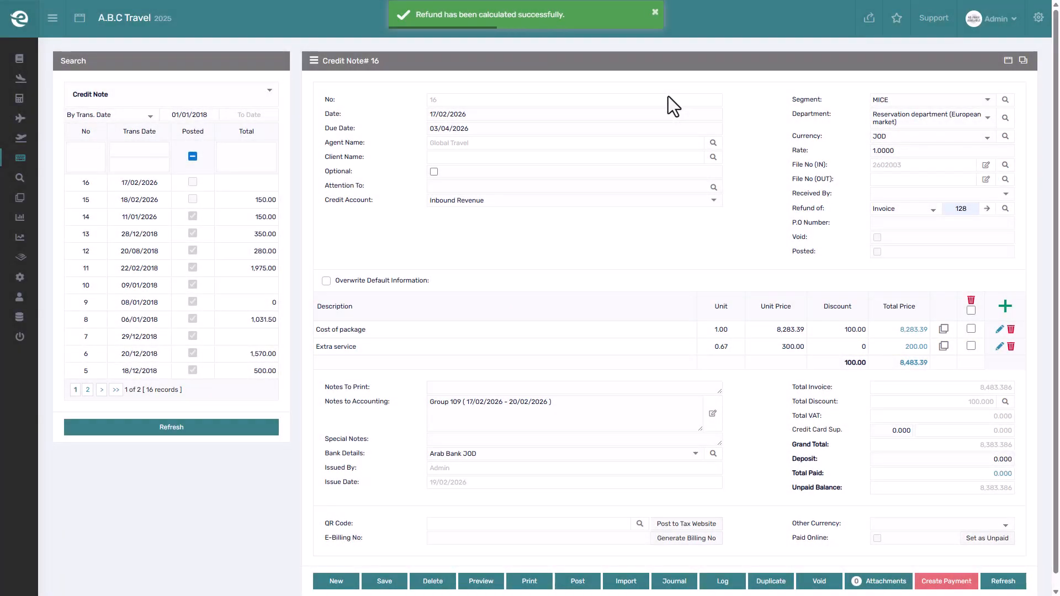
- Remove the Cost of package line from the credit note and delete the entire credit note
left_click(1007, 327)
left_click(571, 62)
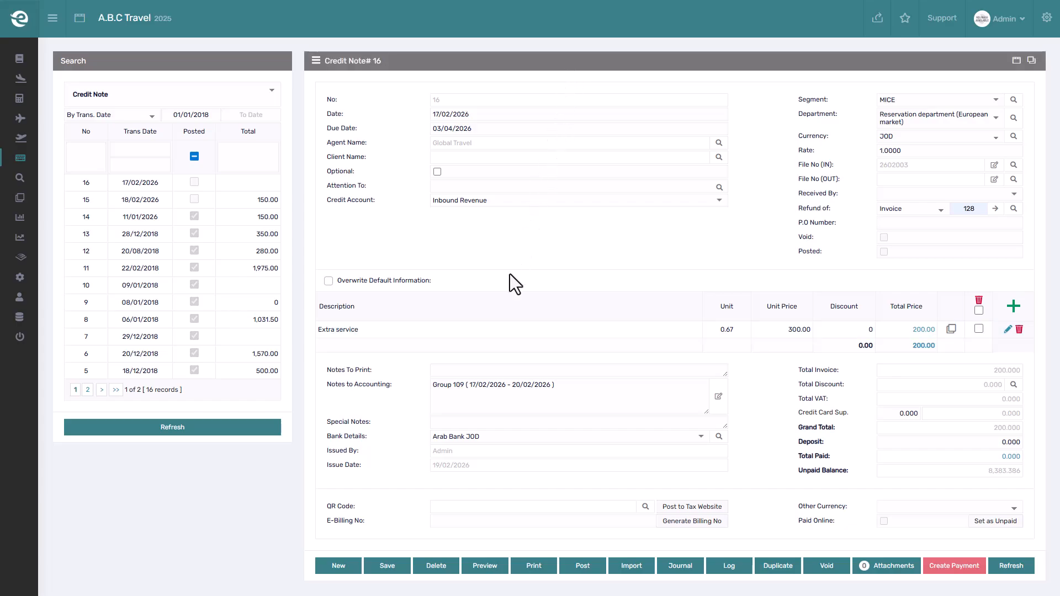
left_click(427, 565)
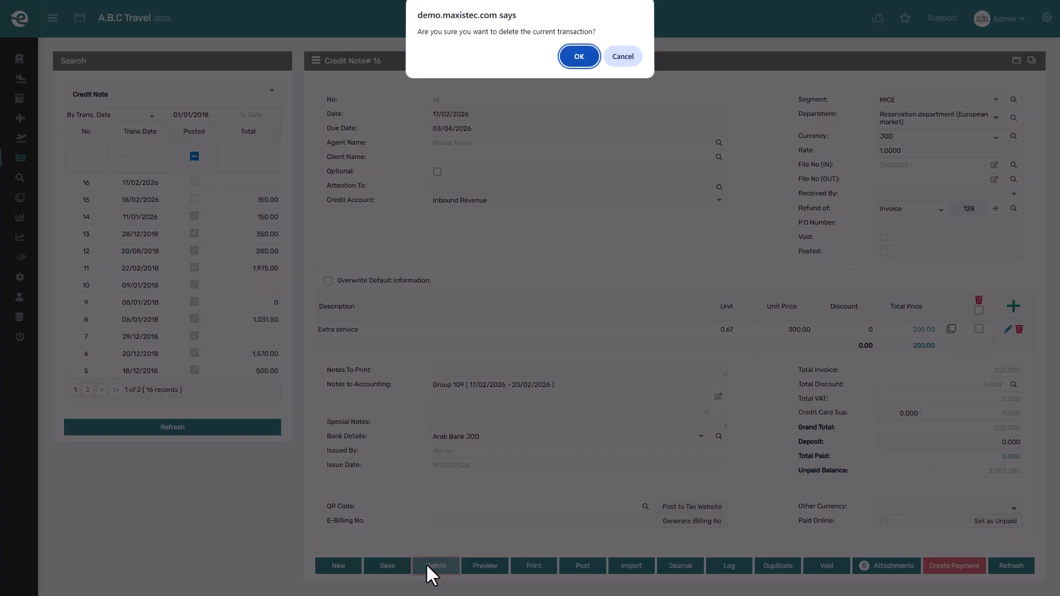
left_click(578, 59)
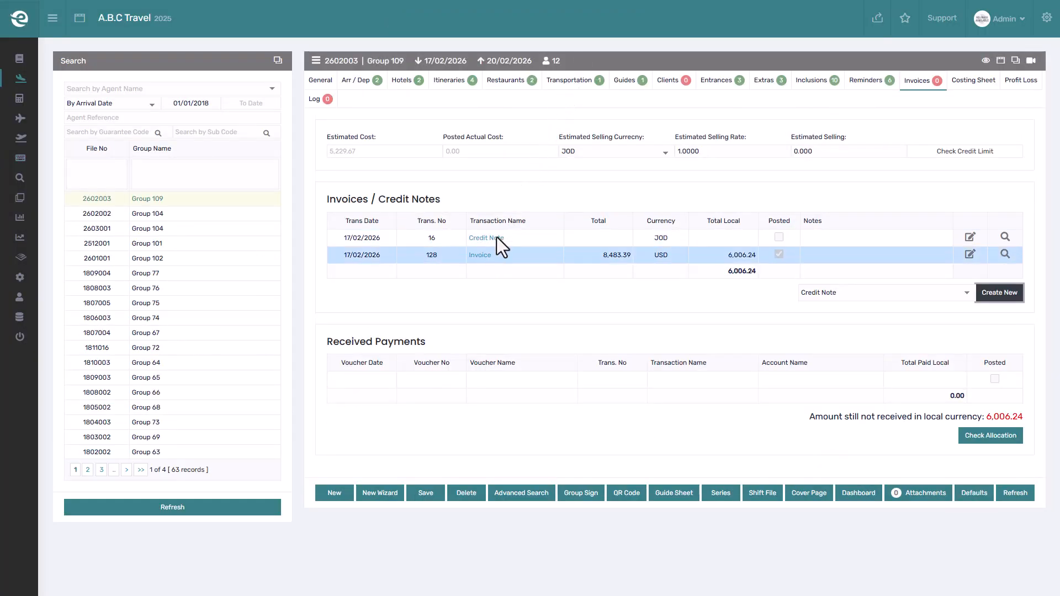
- Open invoice 128 from the file's invoice list and duplicate it as a Credit Note
left_click(487, 254)
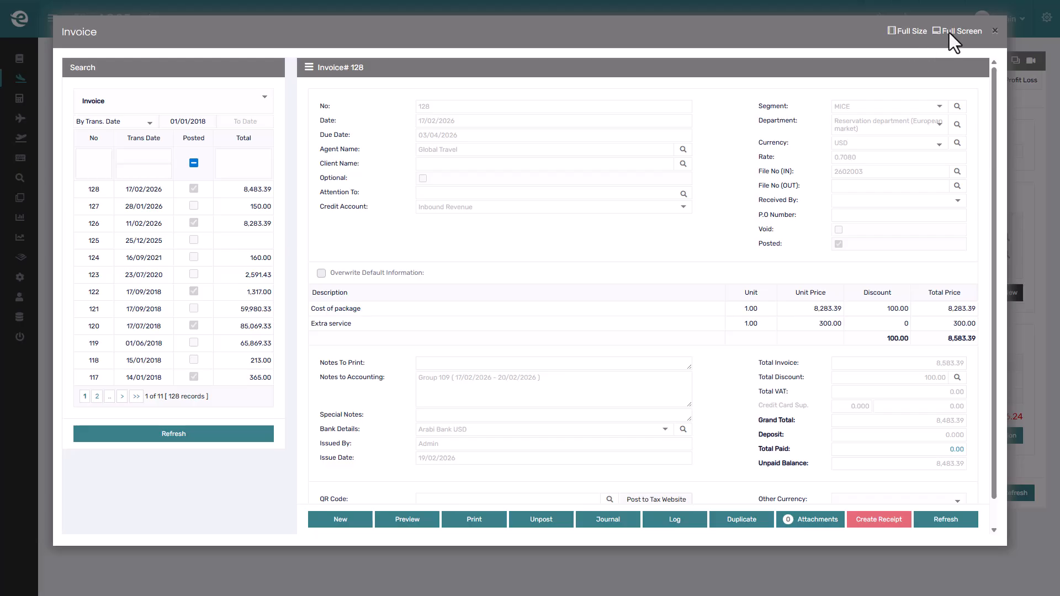
left_click(949, 32)
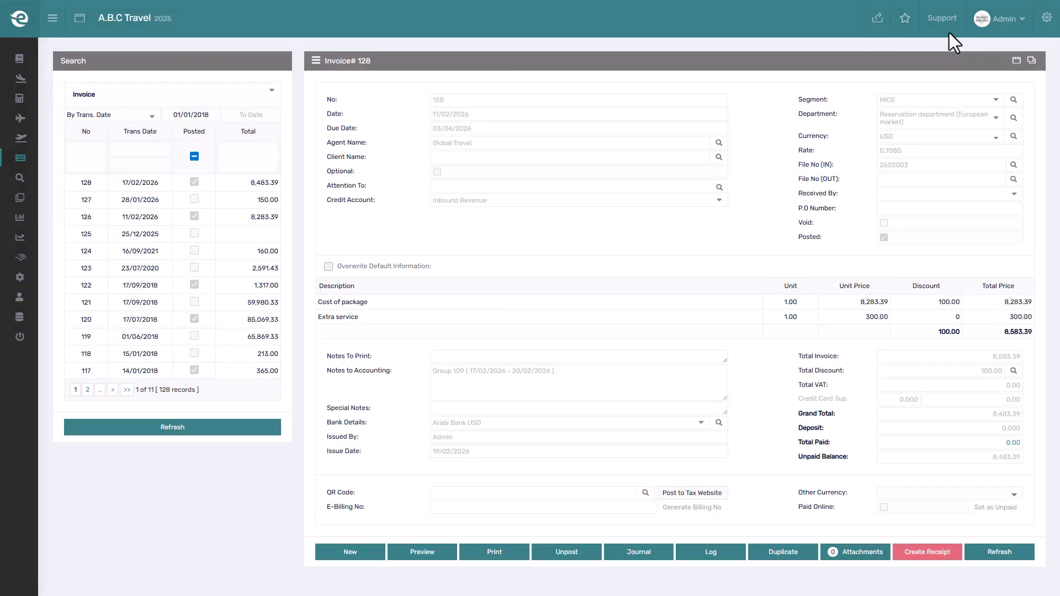
left_click(793, 551)
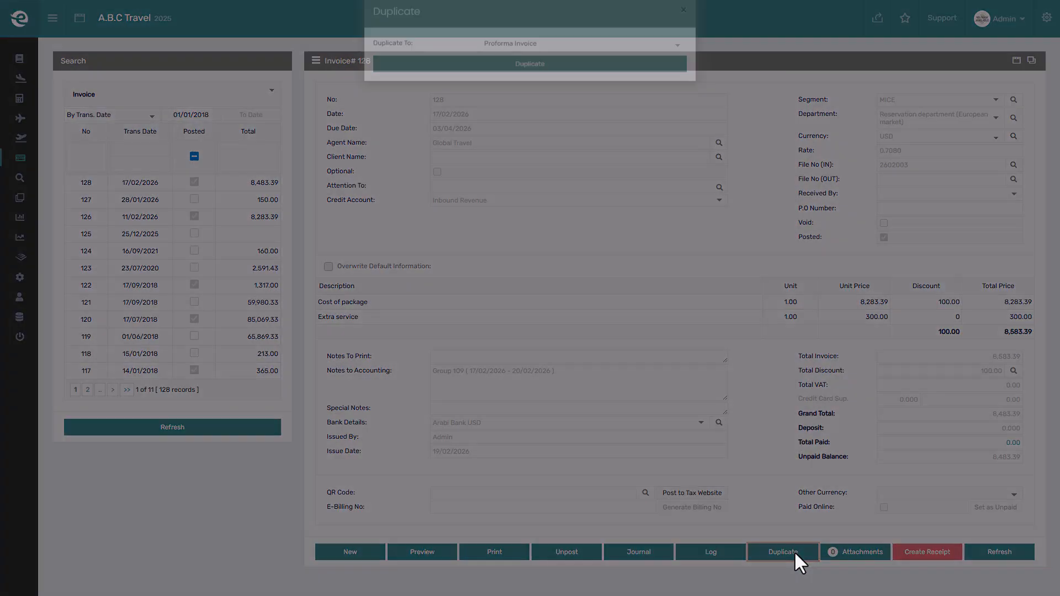
left_click(568, 63)
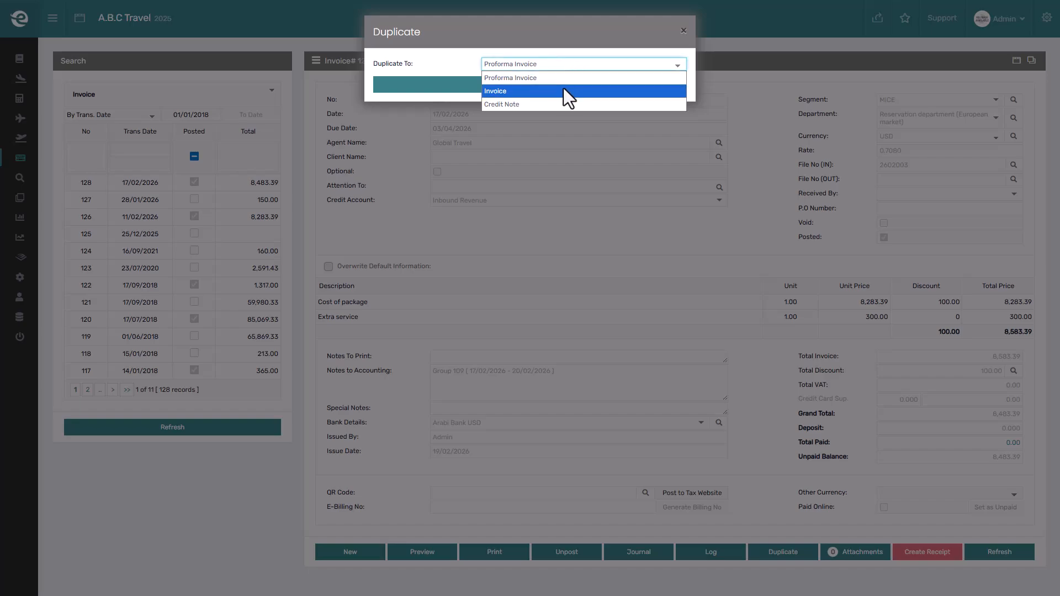
left_click(559, 101)
left_click(562, 87)
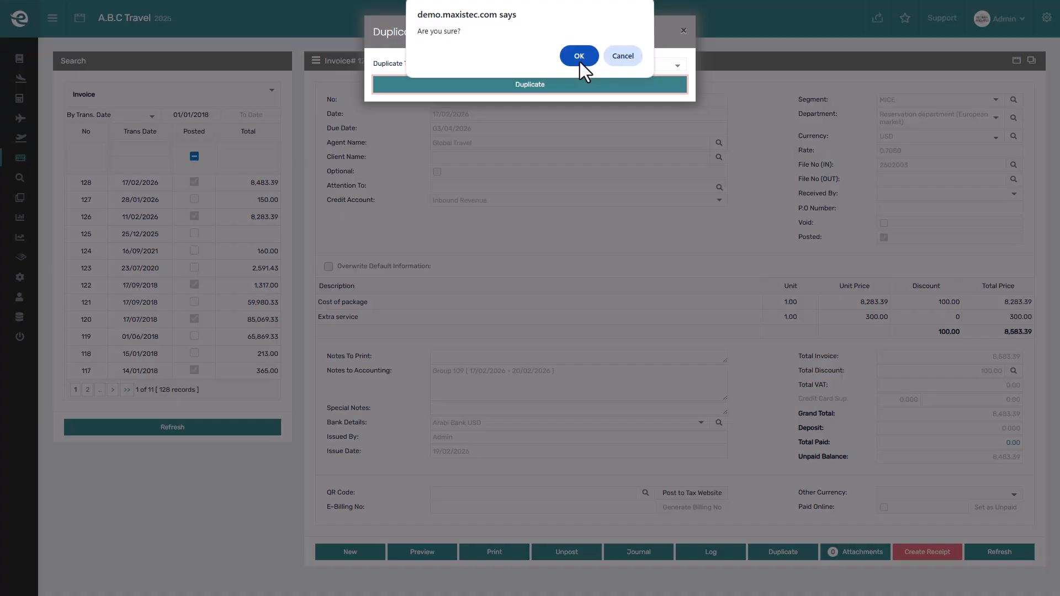
left_click(580, 62)
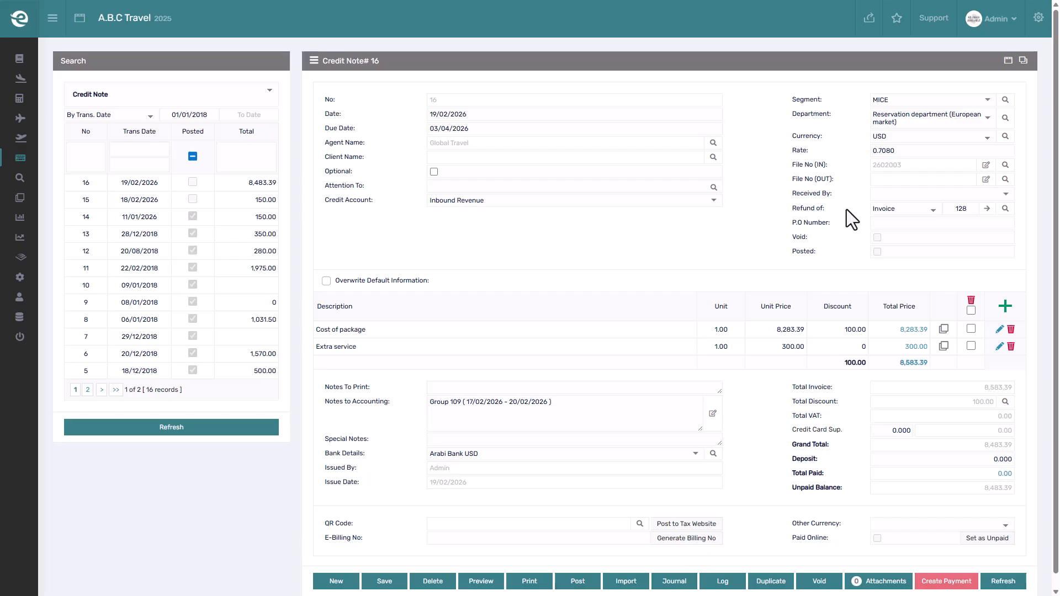
- Set the Extra service line's total net price to 200 and delete the Cost of package line from the credit note
left_click(917, 346)
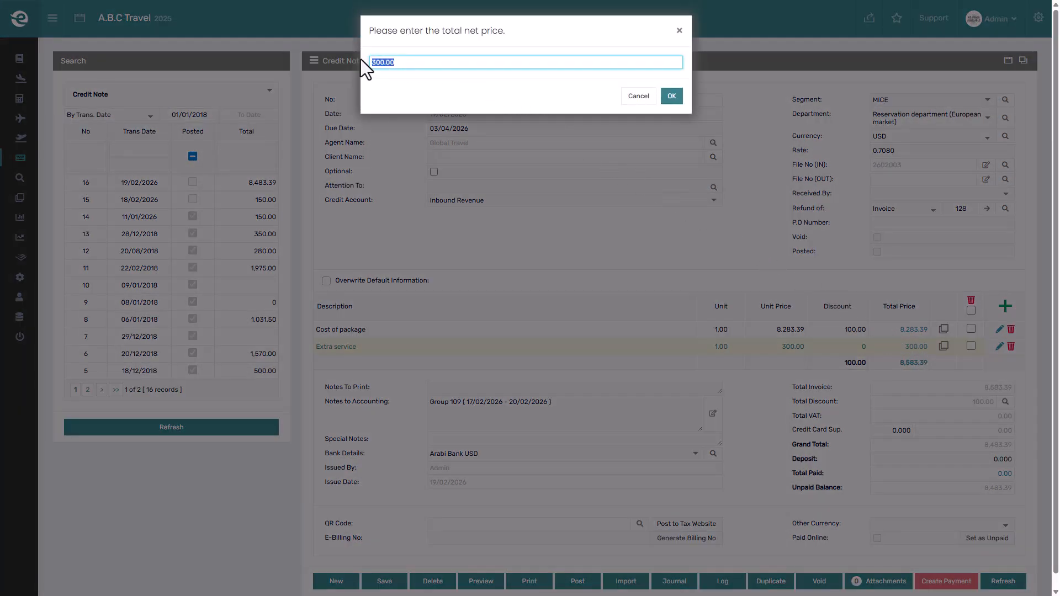
type("200")
left_click(669, 95)
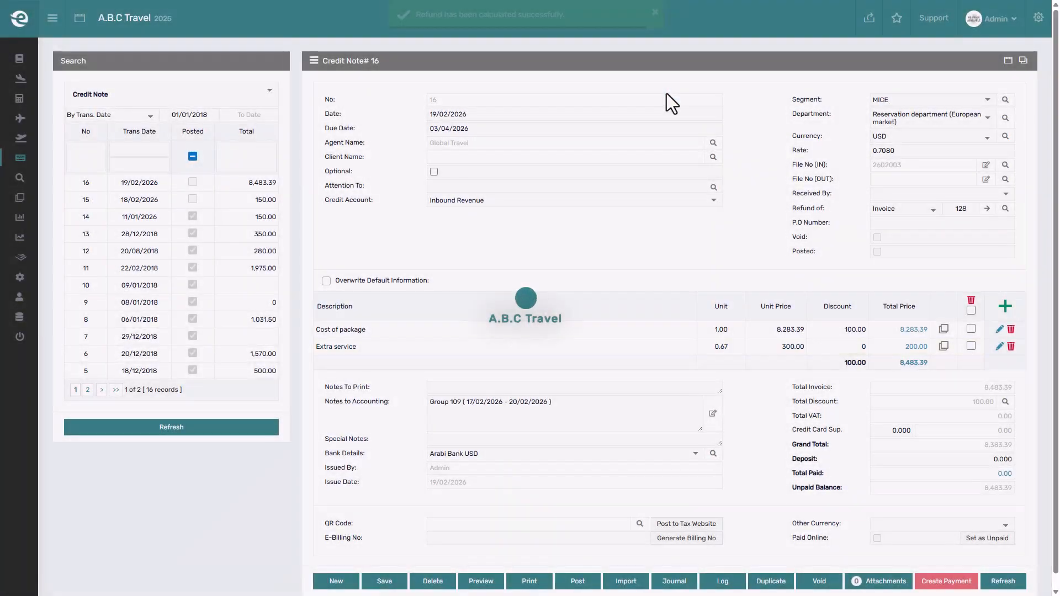
left_click(1011, 329)
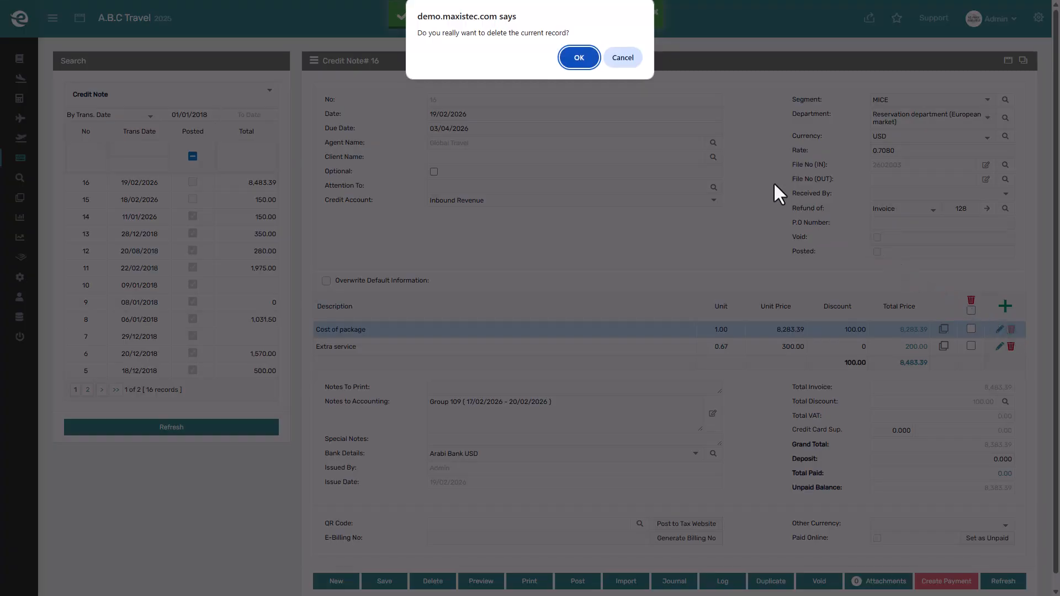
left_click(575, 61)
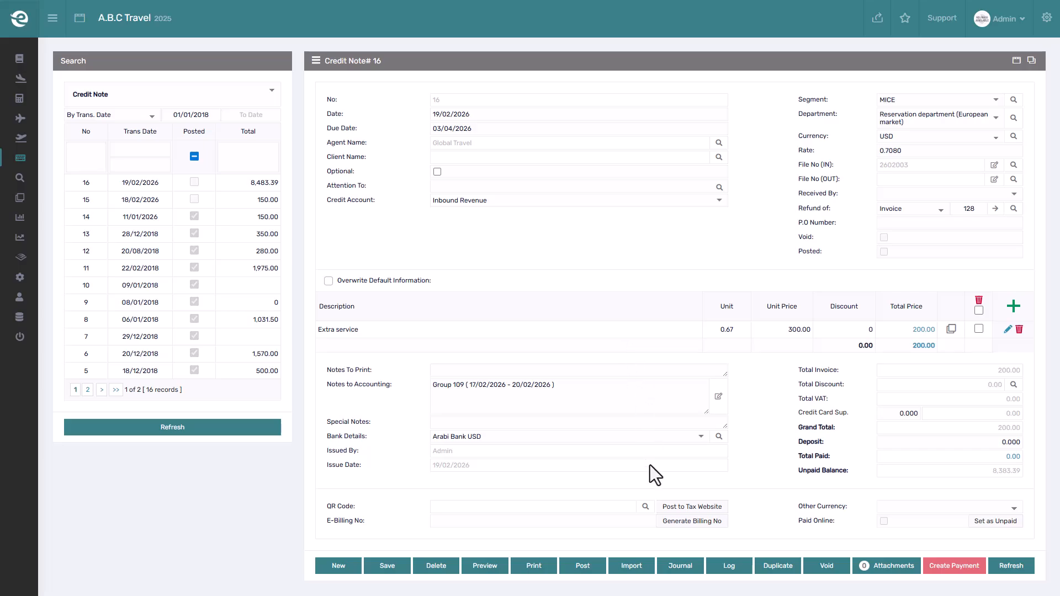
- Open the related-lines view and compare the credit note's lines with invoice 128's lines and related row IDs
left_click(643, 507)
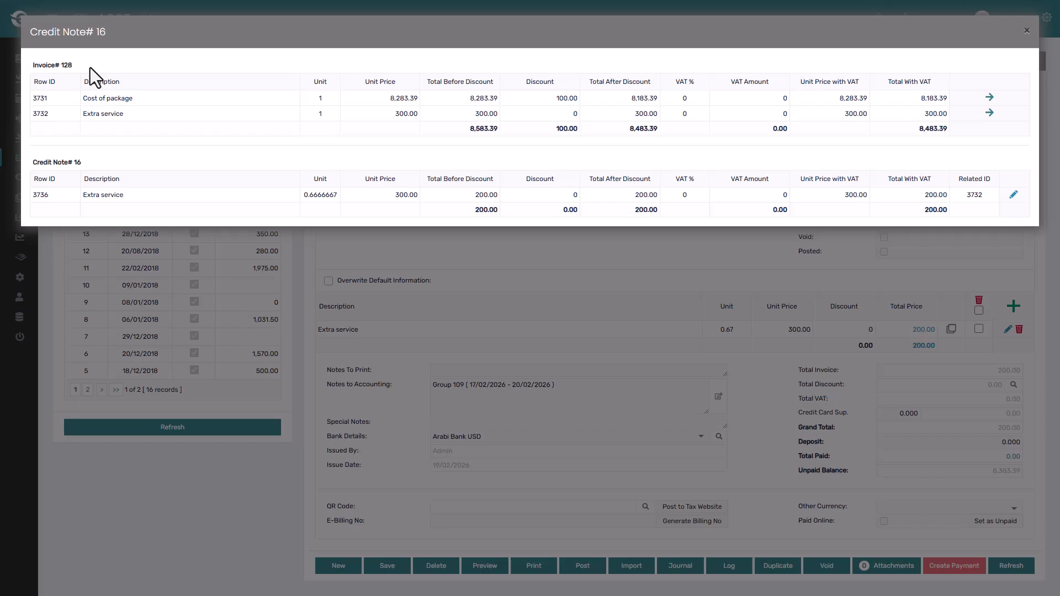
left_click_drag(35, 100, 32, 115)
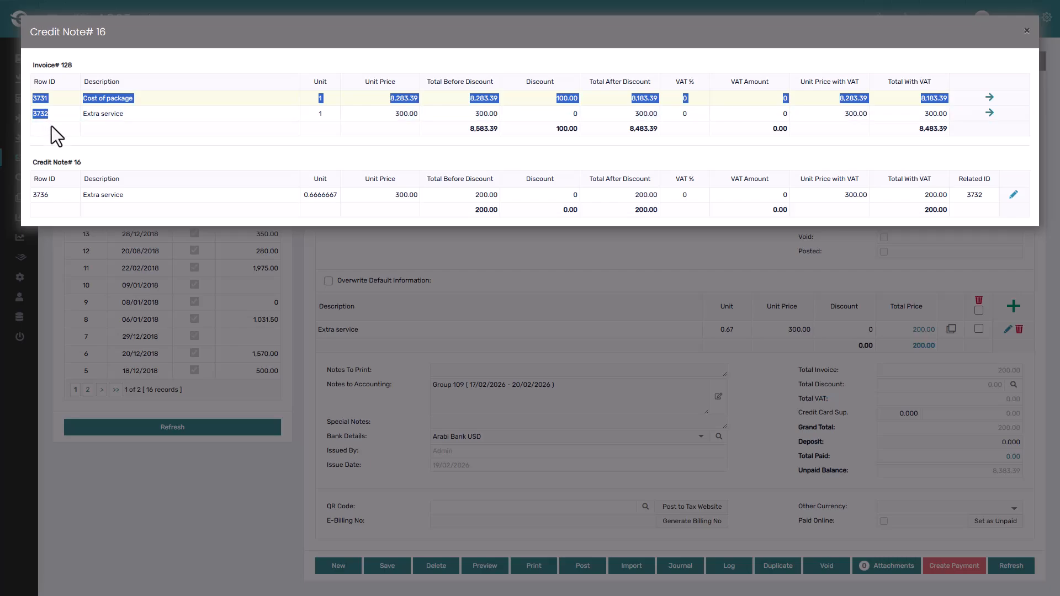
left_click(54, 128)
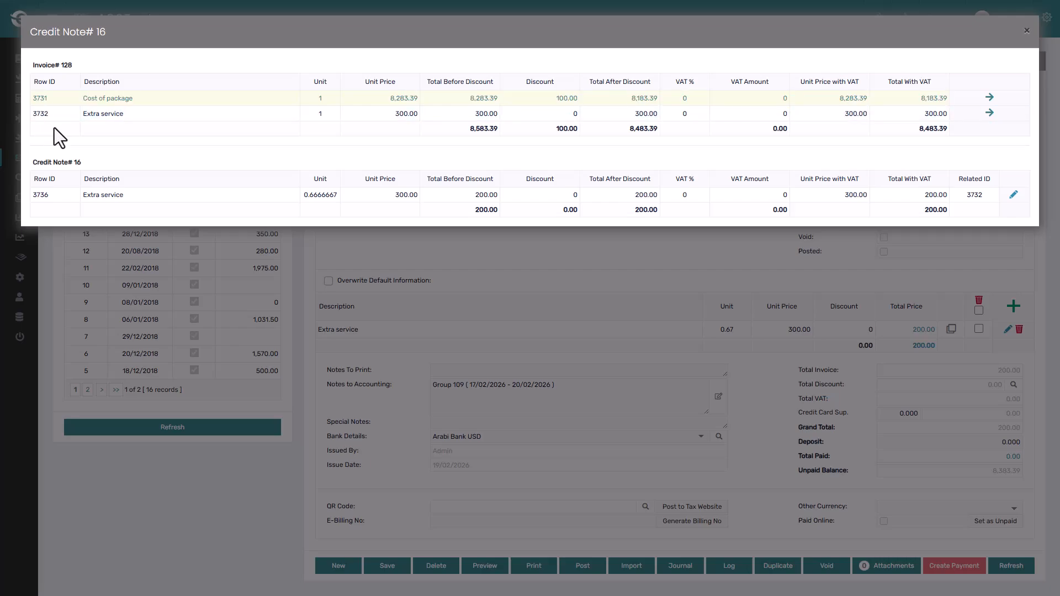
left_click_drag(979, 196, 984, 196)
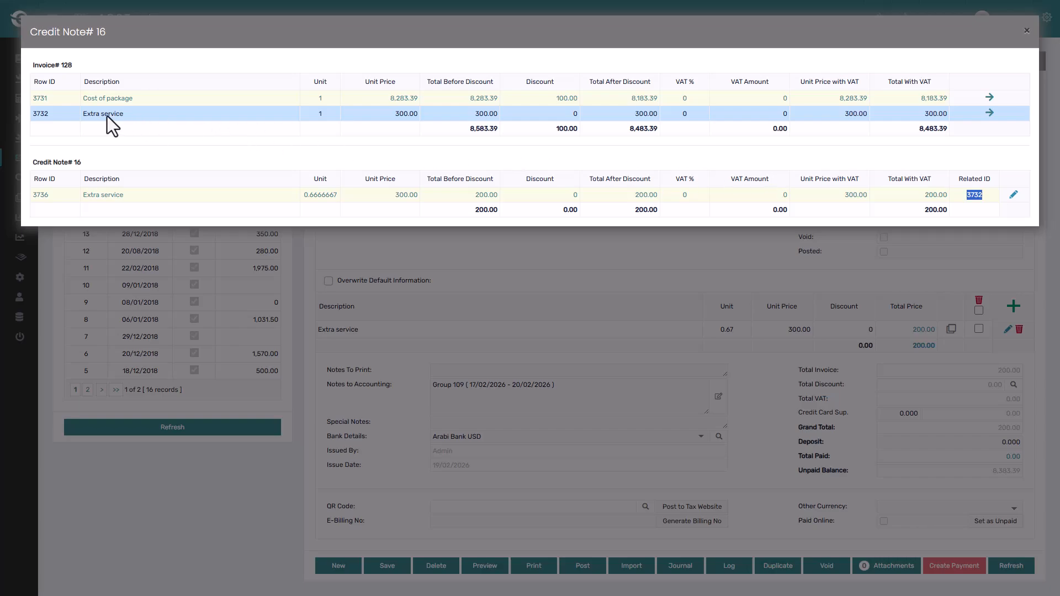
left_click_drag(45, 112, 31, 111)
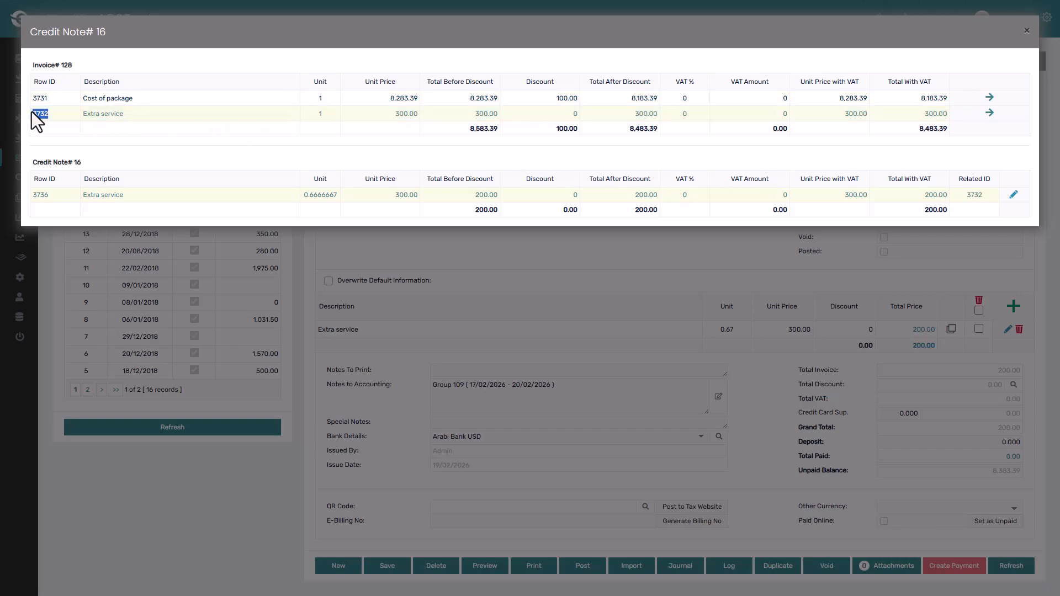
left_click_drag(966, 196, 984, 196)
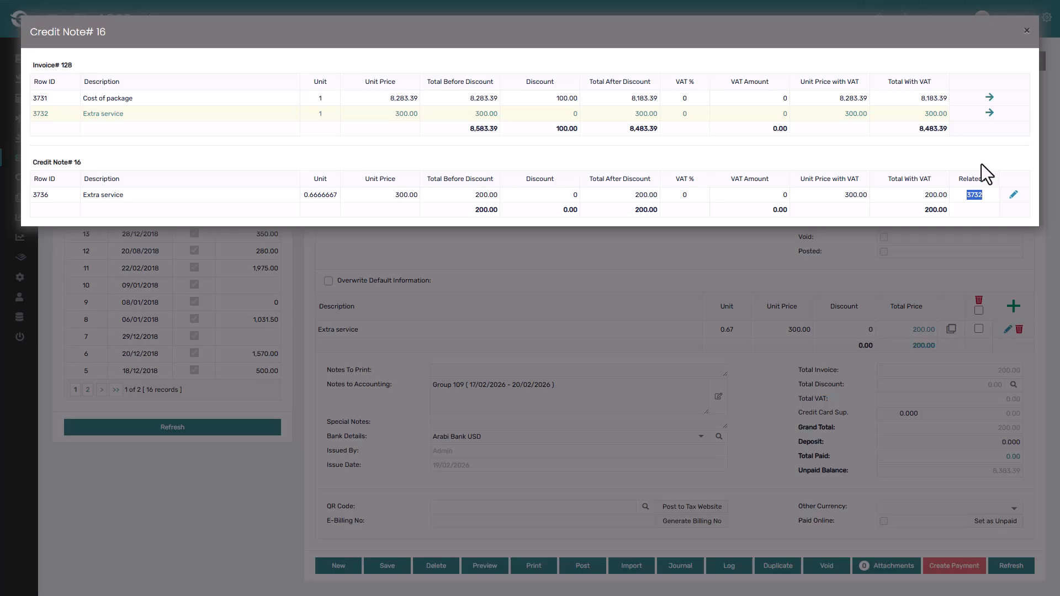
left_click(910, 262)
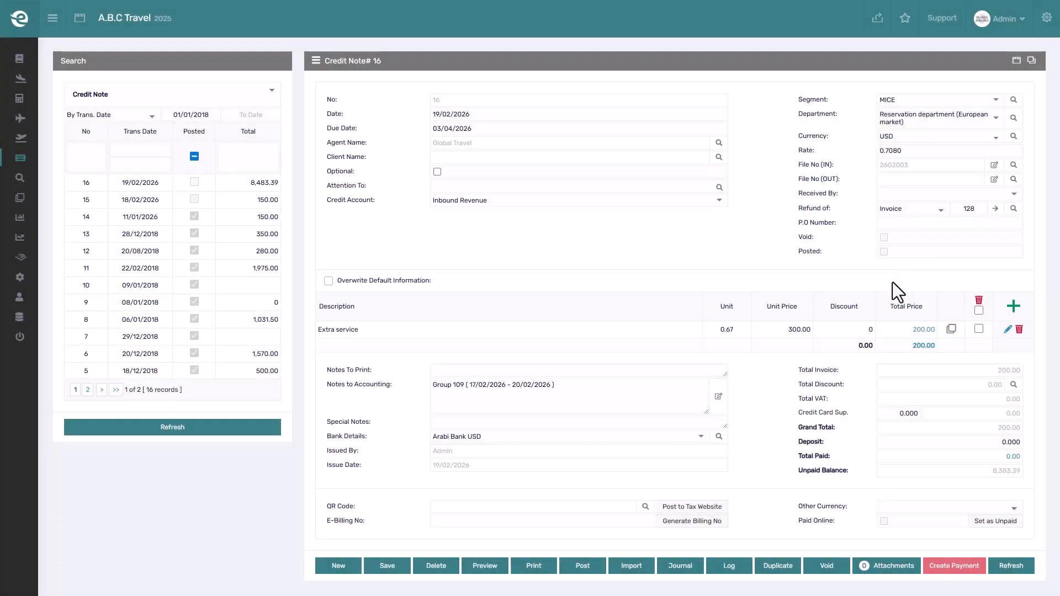
- Post the credit note
left_click(584, 566)
left_click(578, 58)
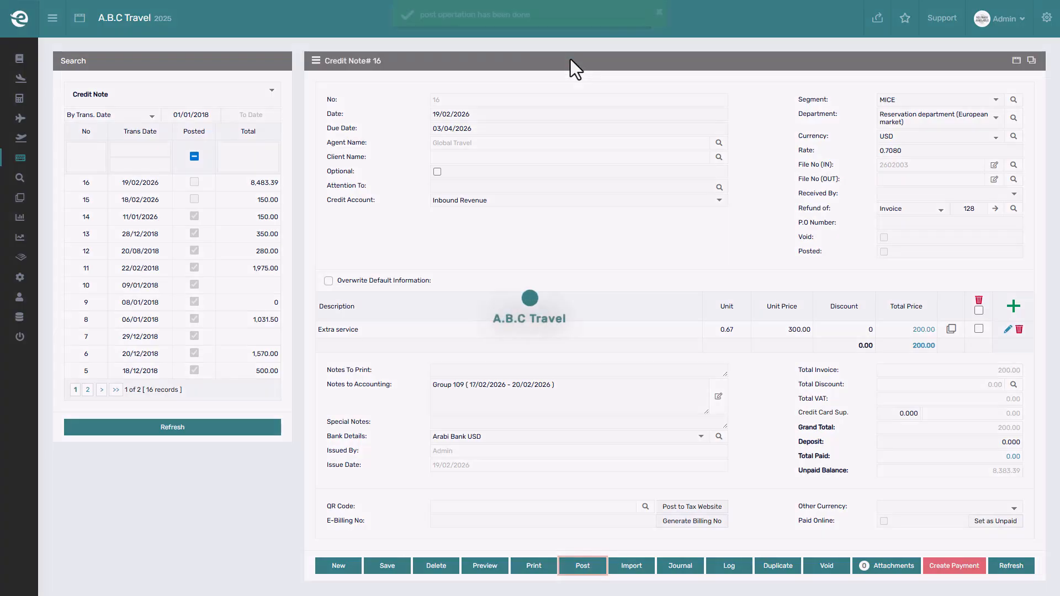